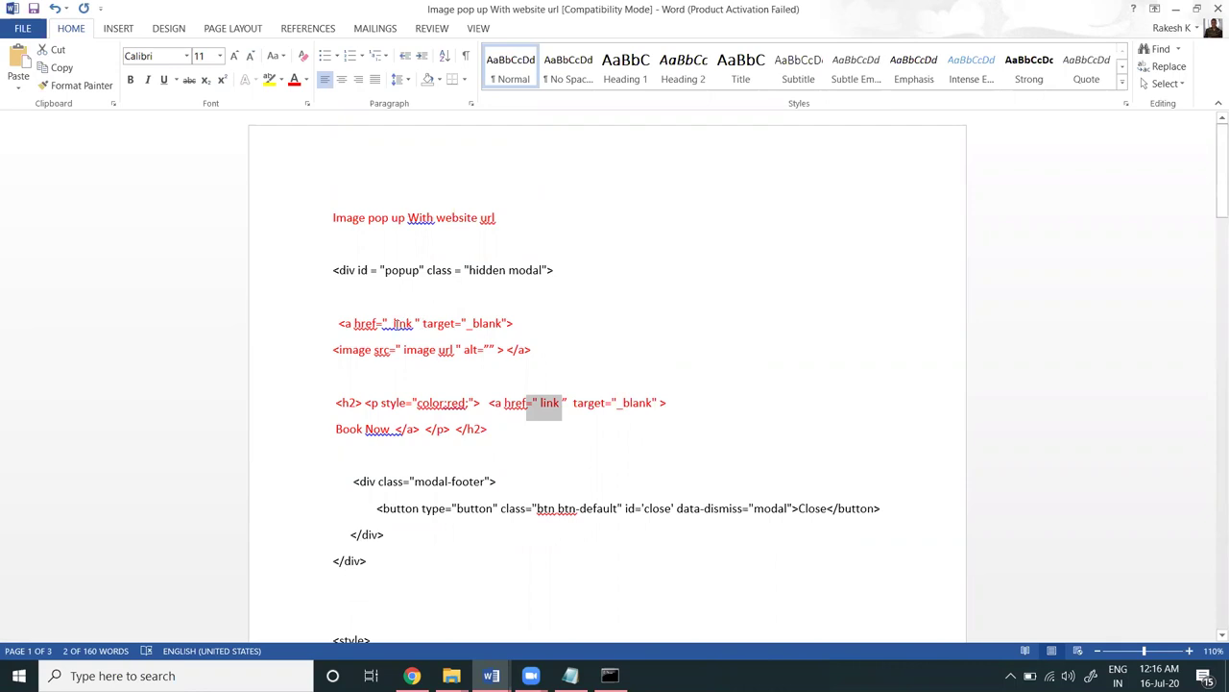
# Step: Copy the image address of the Properties in Hyderabad slide on bookurproperties.com
pyautogui.click(1177, 8)
pyautogui.click(271, 13)
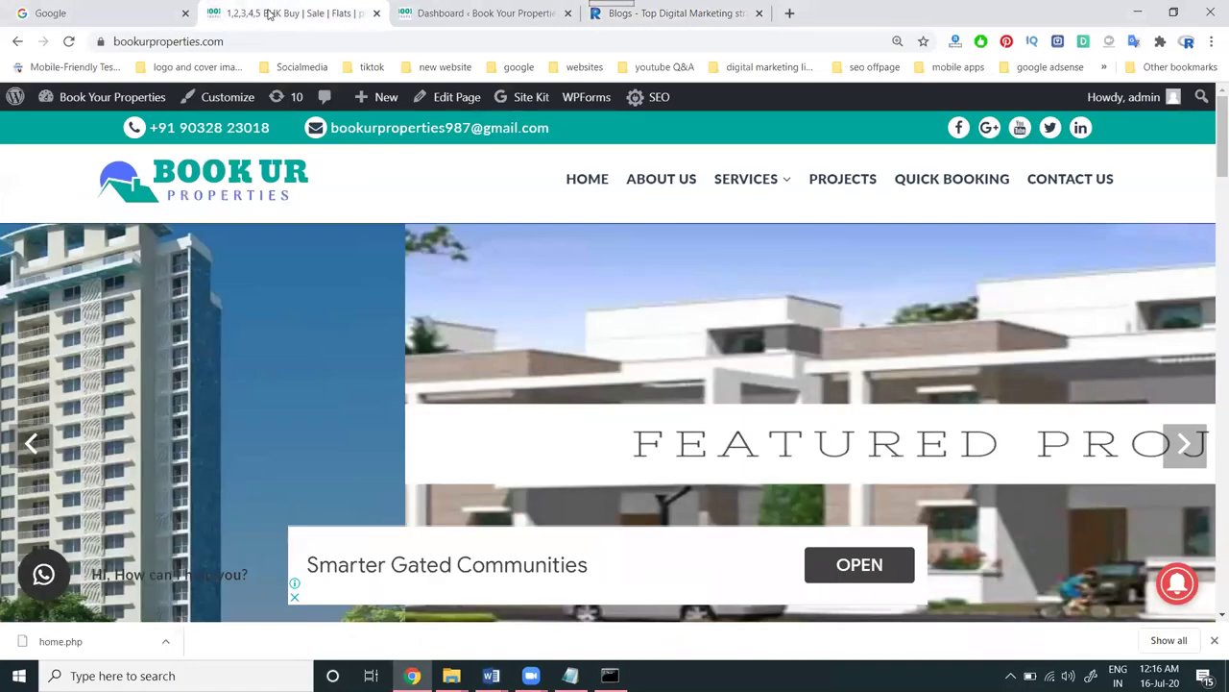
pyautogui.click(1185, 447)
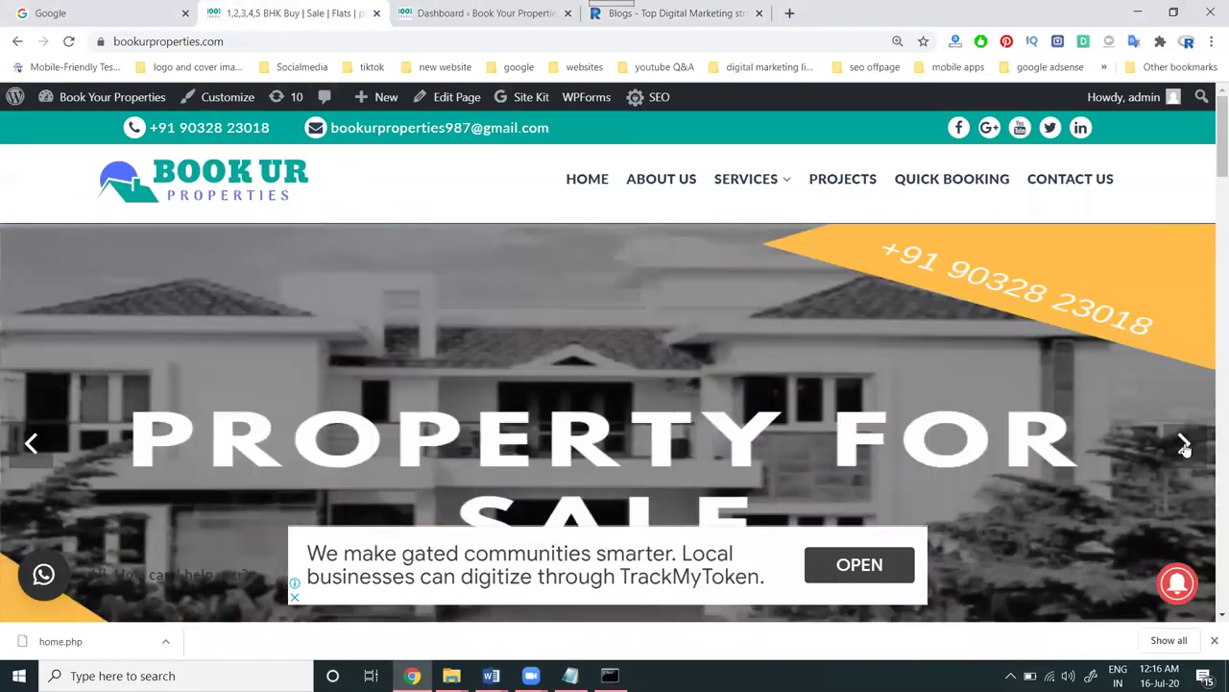
pyautogui.scroll(-1, 578, 362)
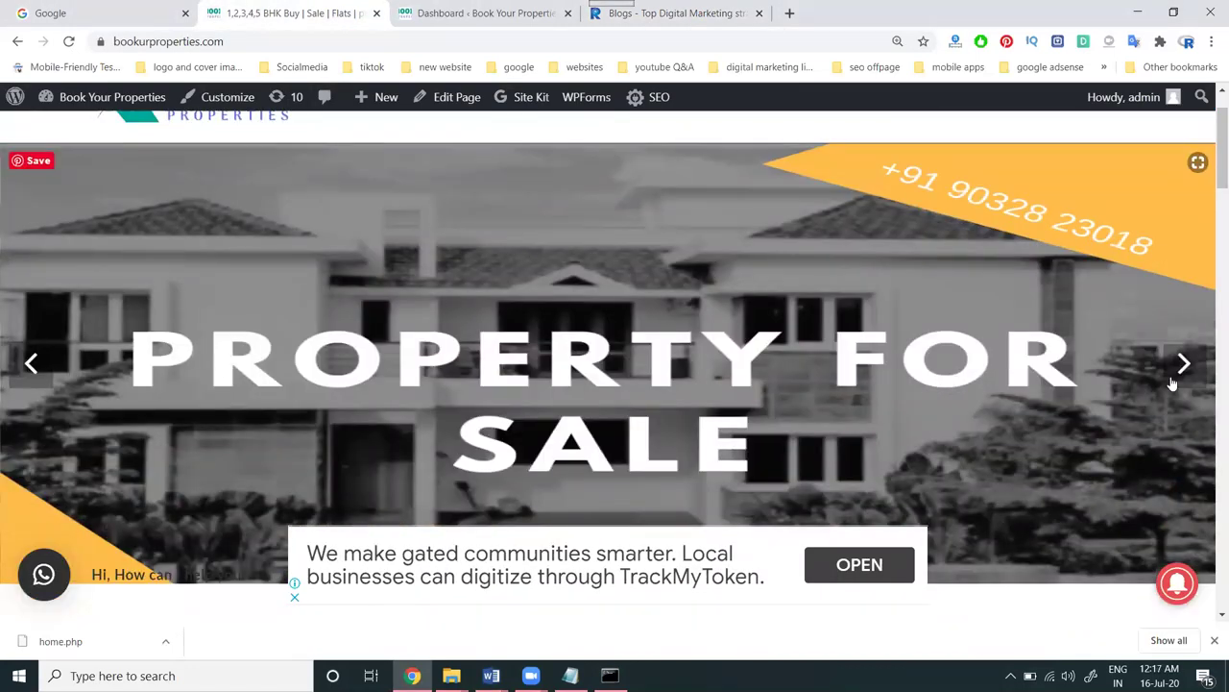
pyautogui.click(1180, 370)
pyautogui.rightClick(567, 343)
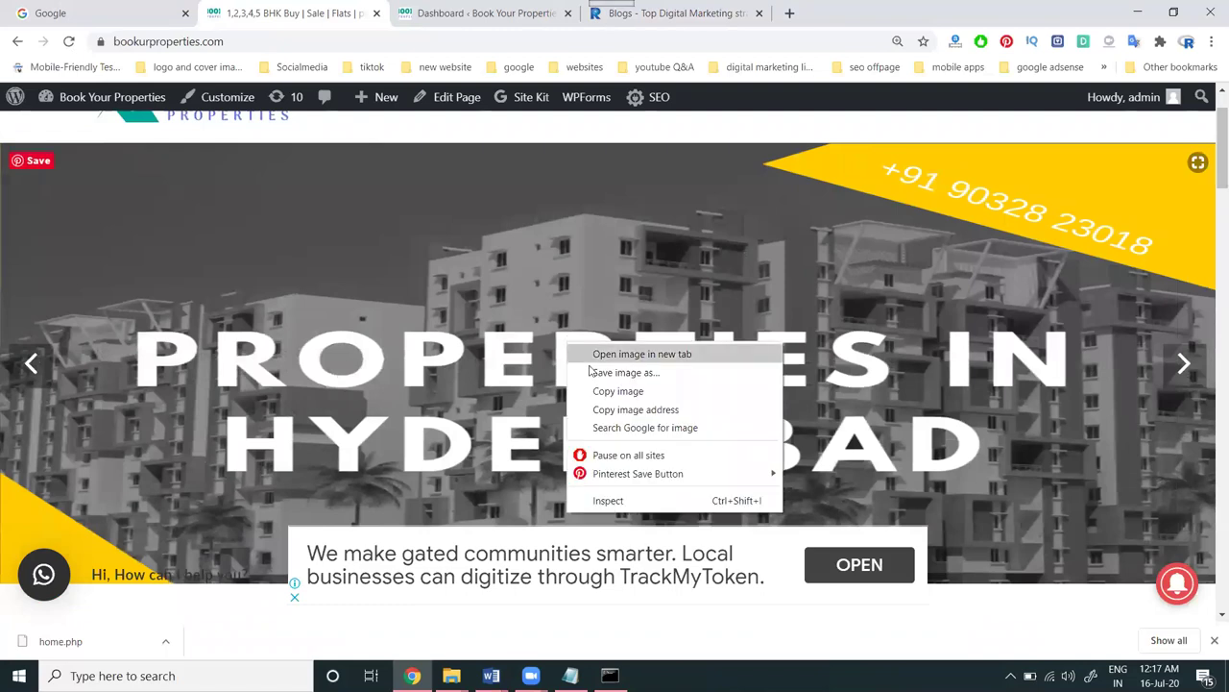
pyautogui.click(626, 411)
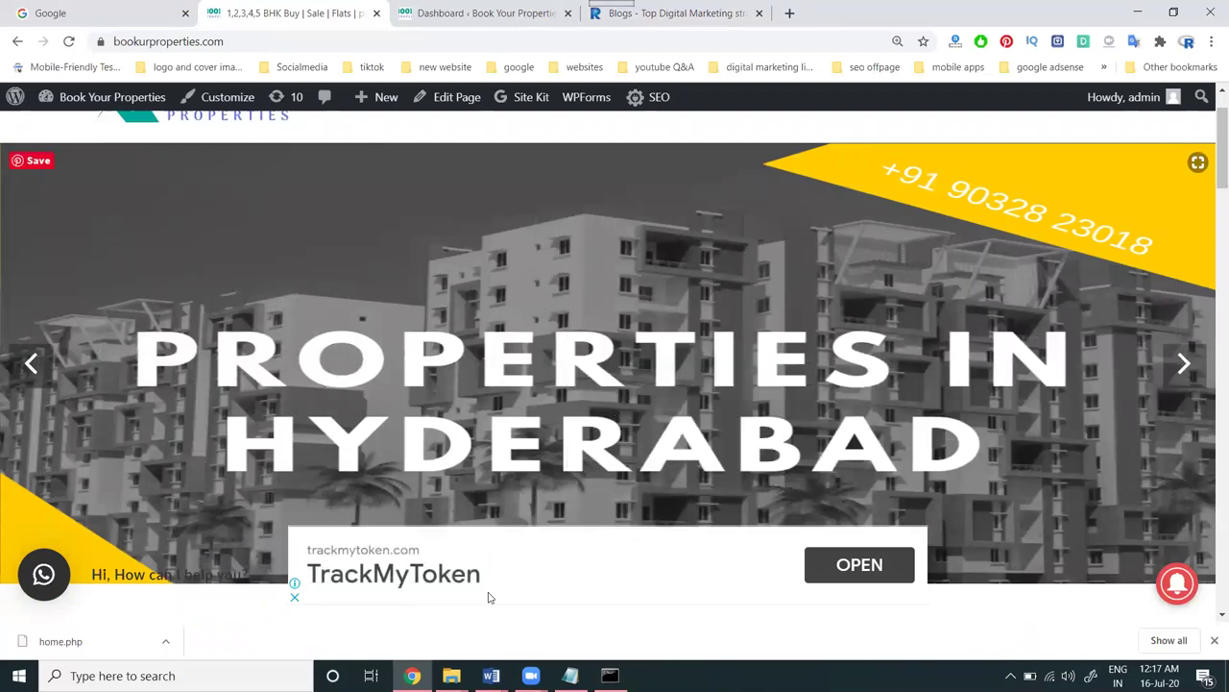
# Step: Copy all the pop-up code in Word, from the opening div to the closing script tag
pyautogui.moveTo(495, 673)
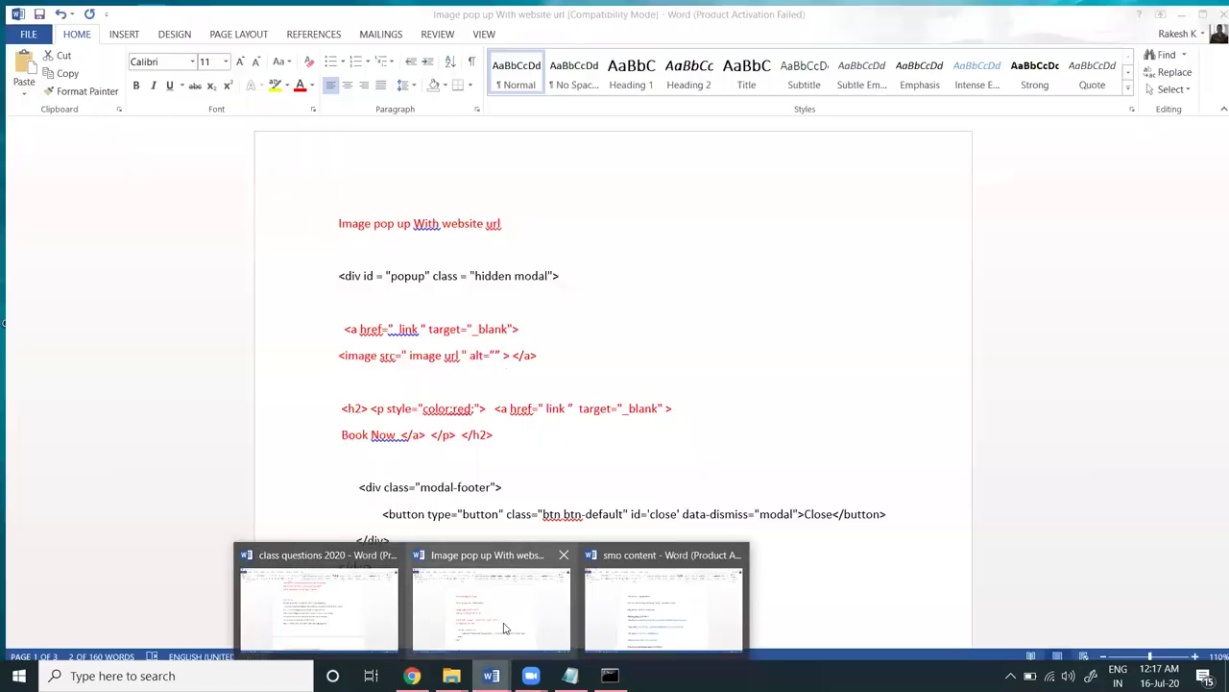
pyautogui.click(505, 628)
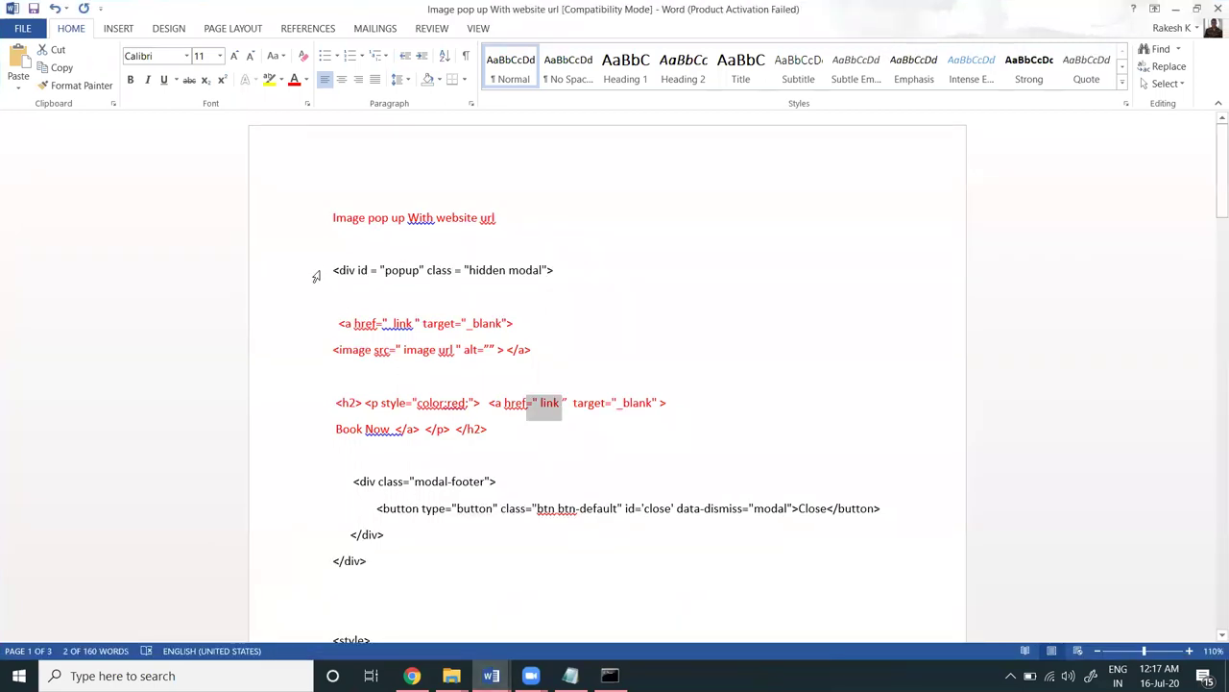
pyautogui.moveTo(316, 277); pyautogui.dragTo(420, 516)
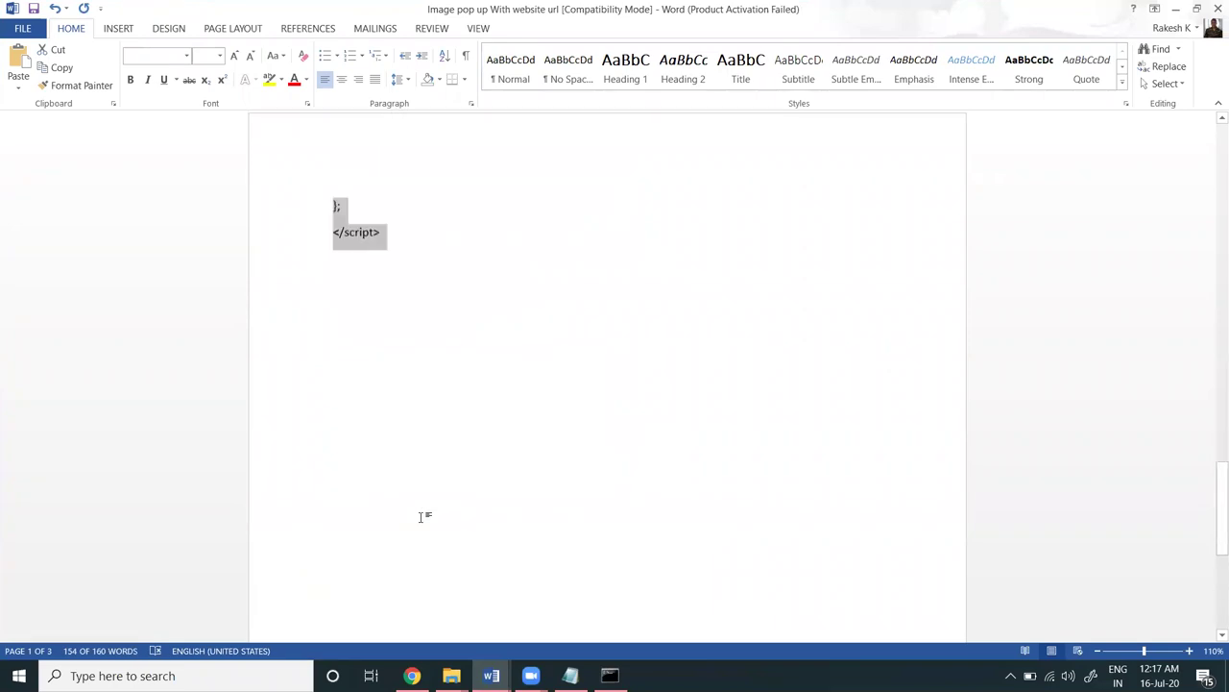
pyautogui.click(1175, 9)
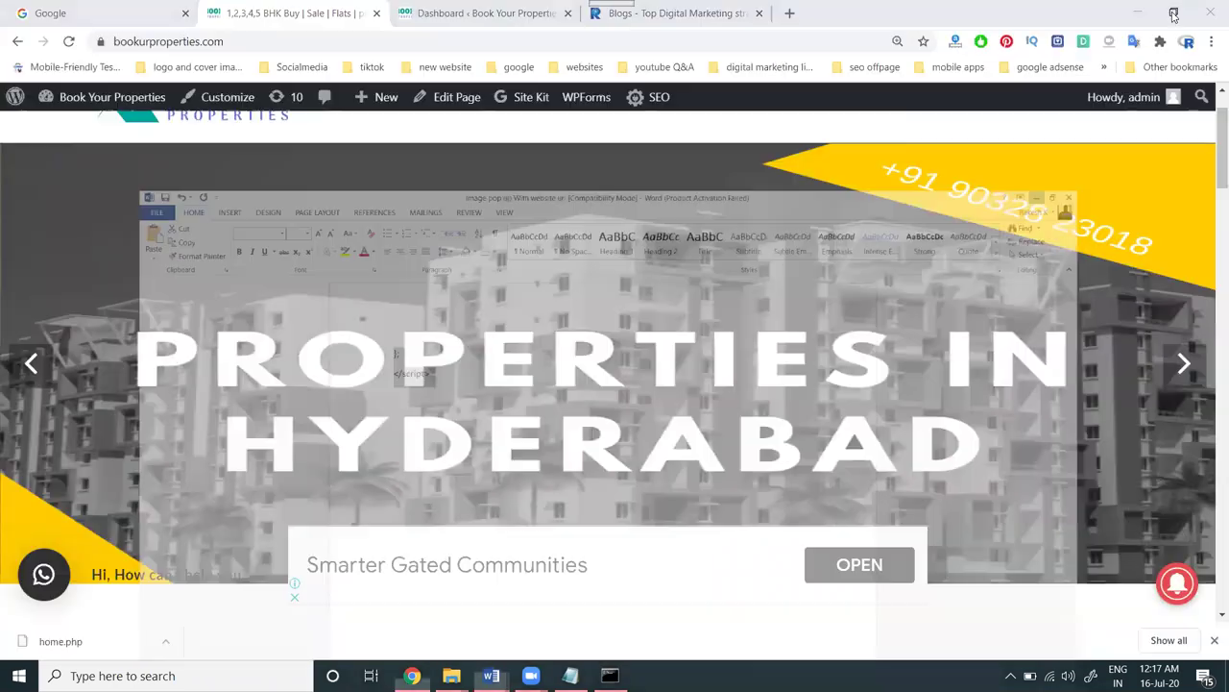
# Step: From the admin dashboard, open Plugins and then the Insert Headers and Footers settings
pyautogui.click(470, 11)
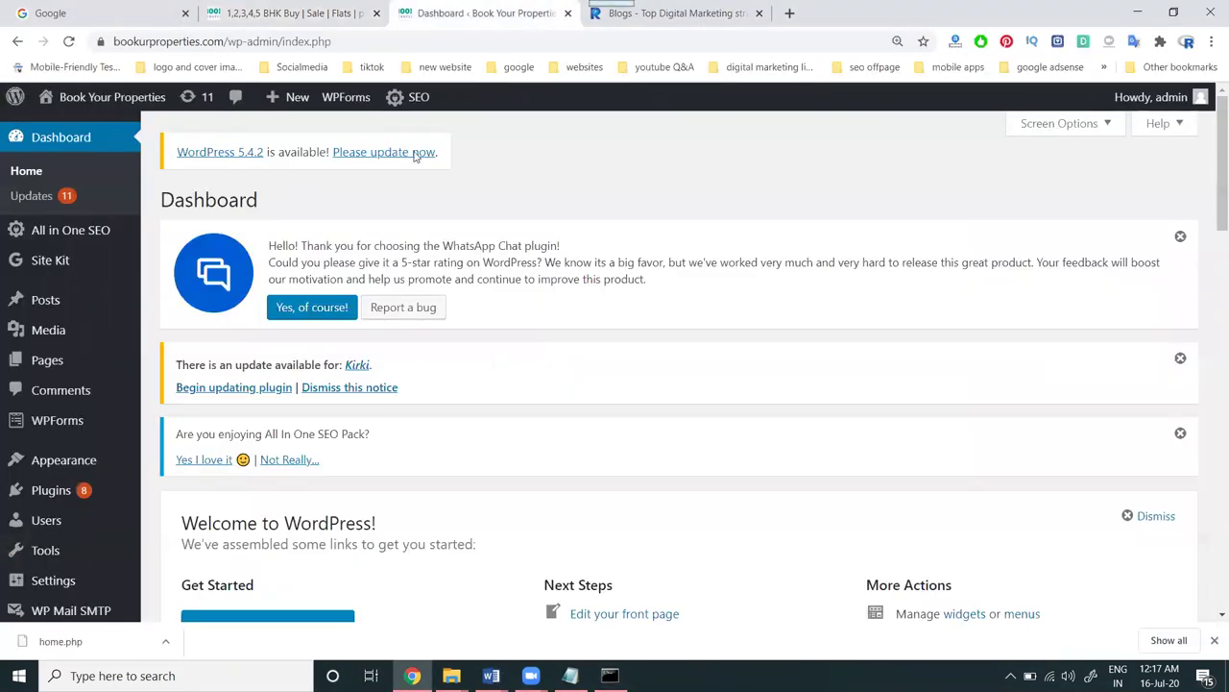
pyautogui.click(74, 495)
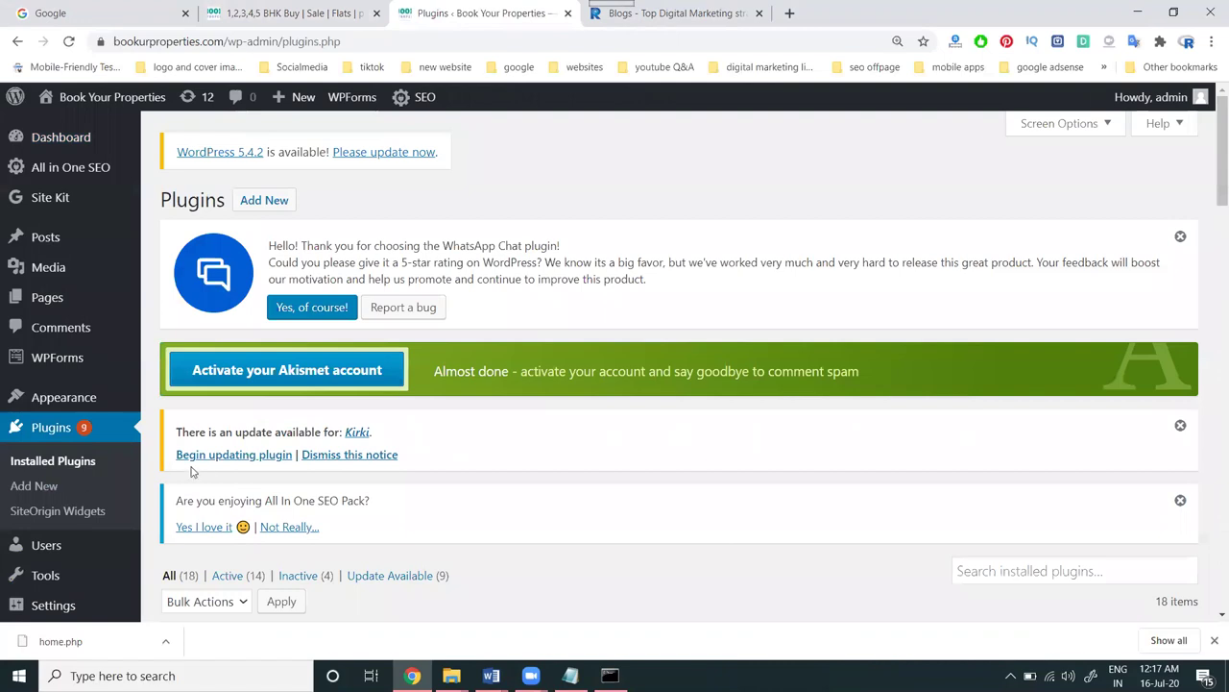
pyautogui.scroll(-7, 190, 470)
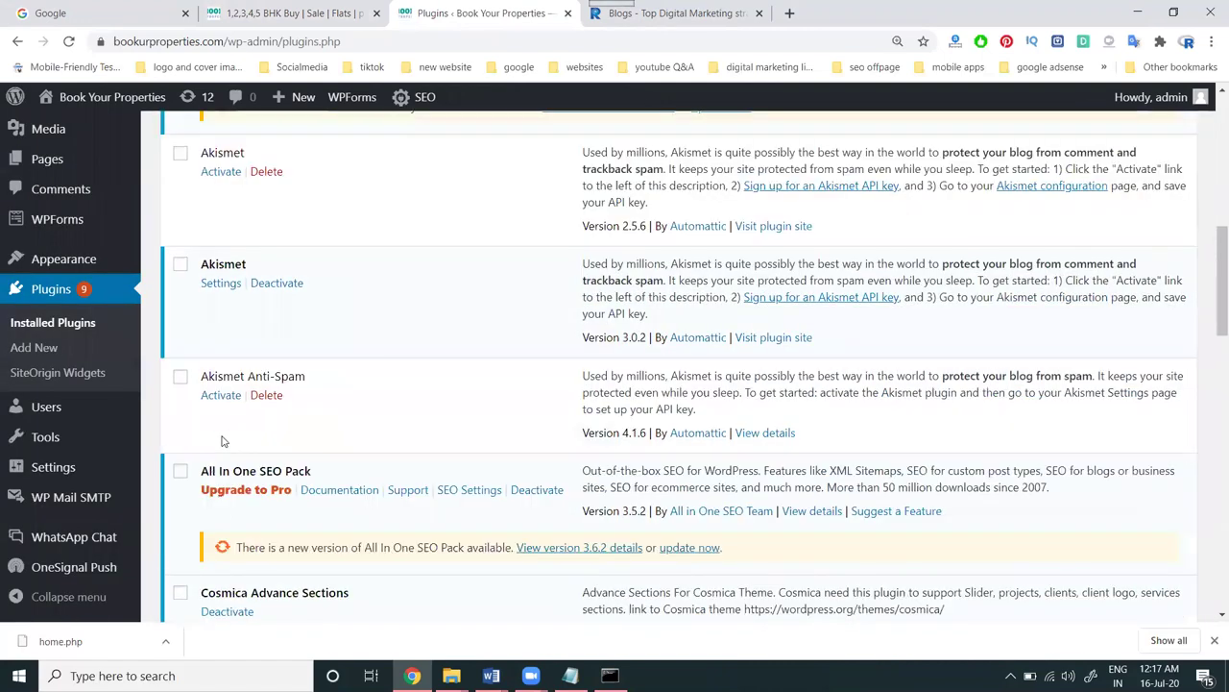
pyautogui.scroll(-4, 222, 441)
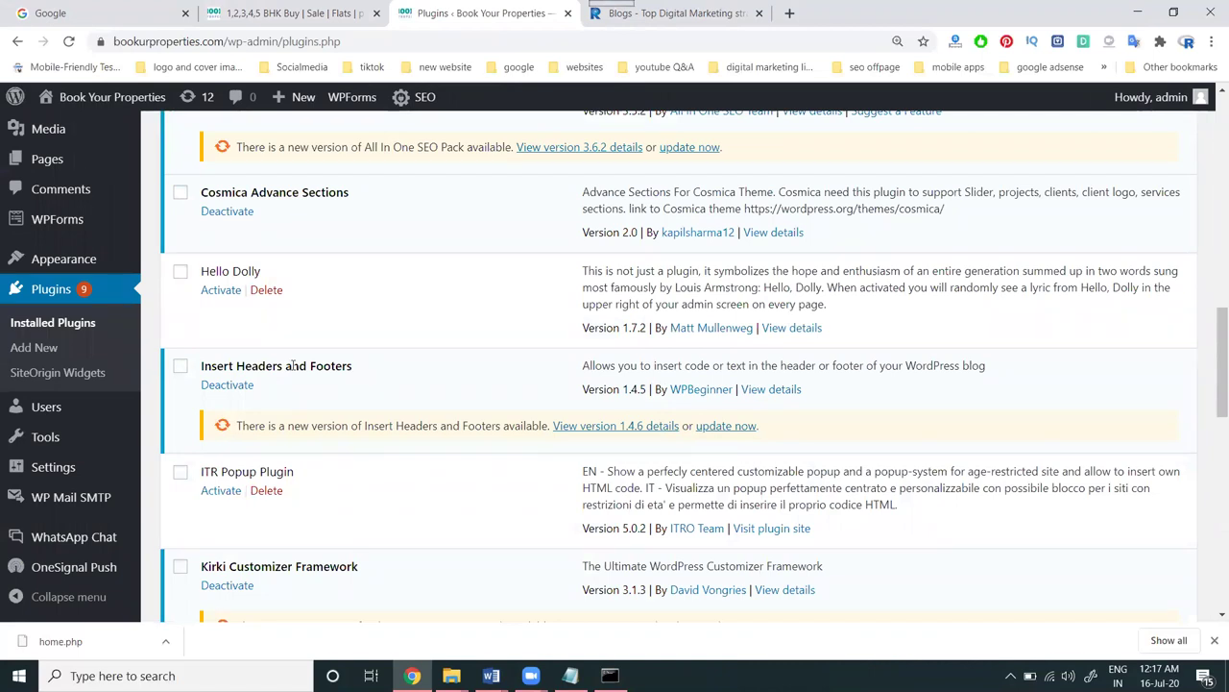
pyautogui.scroll(11, 278, 360)
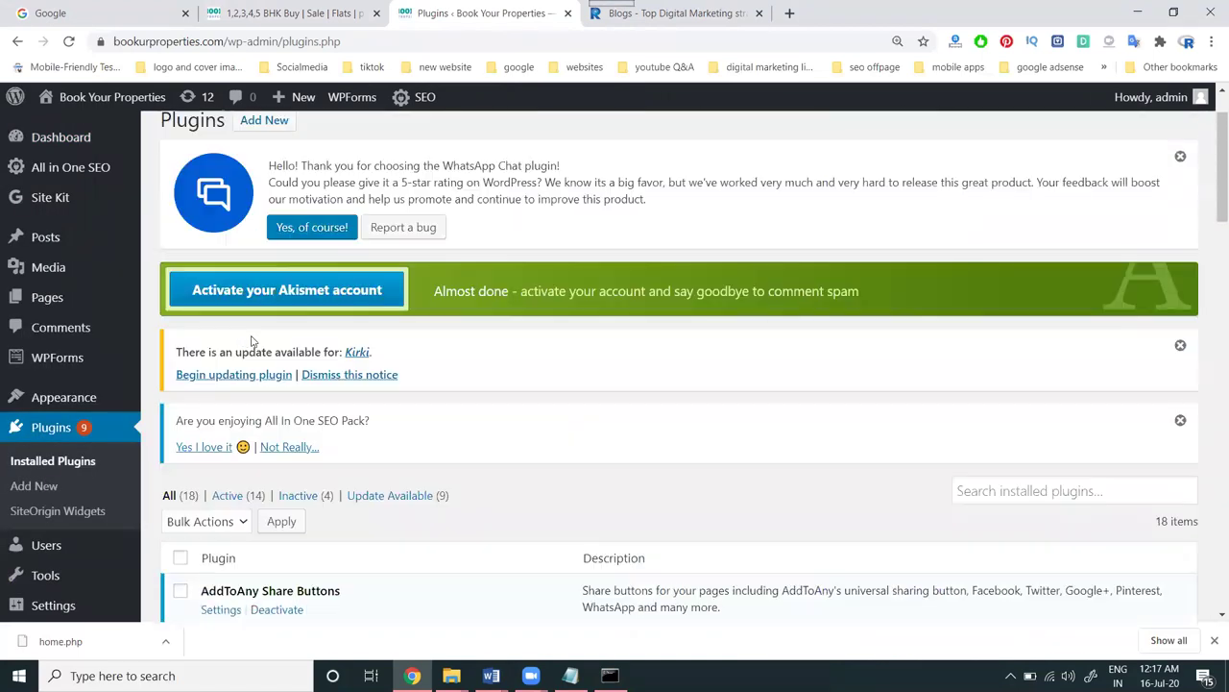
pyautogui.scroll(2, 255, 464)
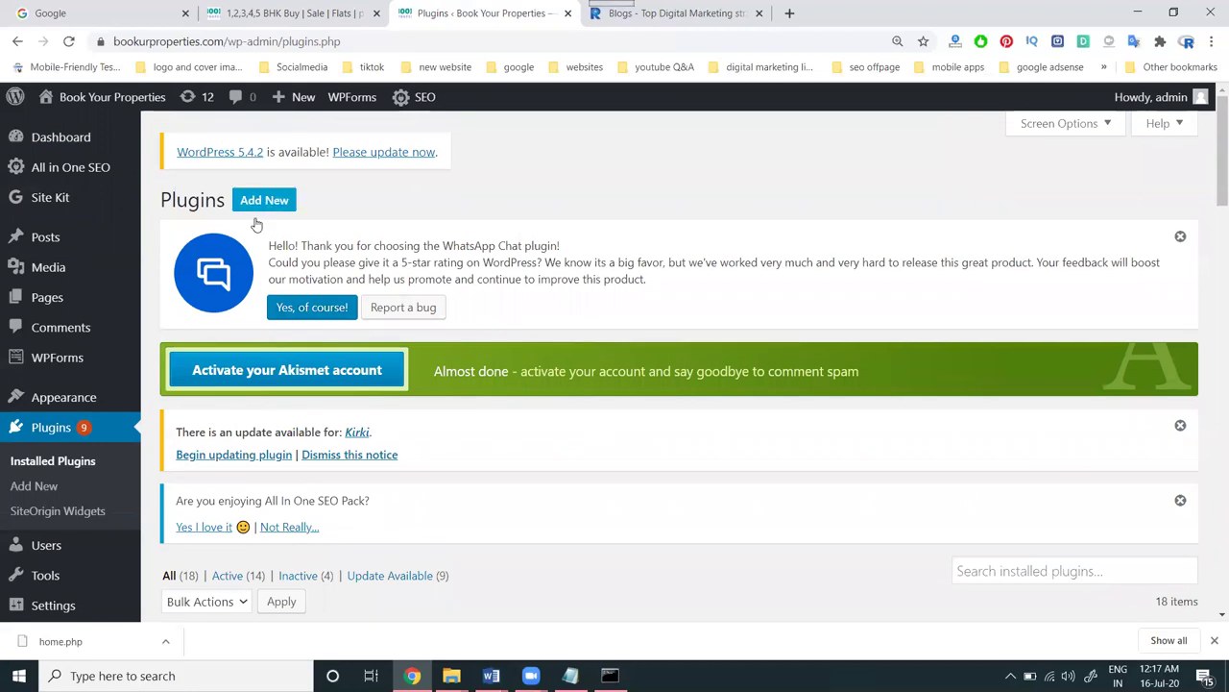
pyautogui.scroll(-3, 111, 364)
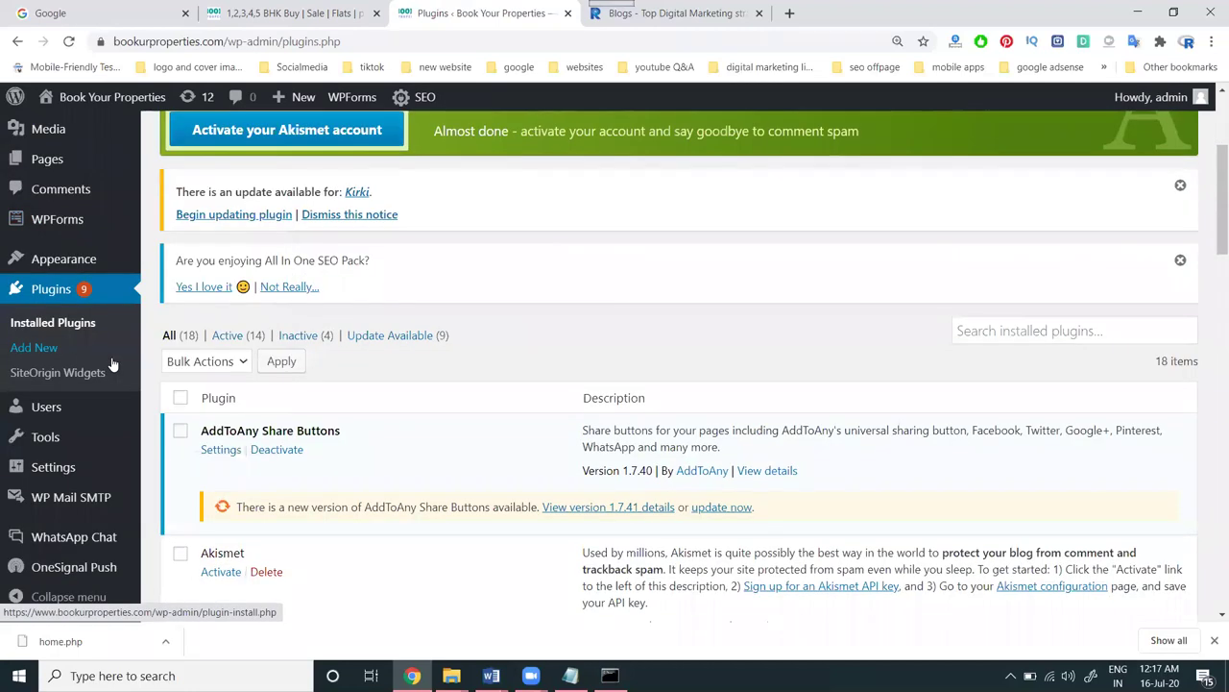
pyautogui.moveTo(83, 470)
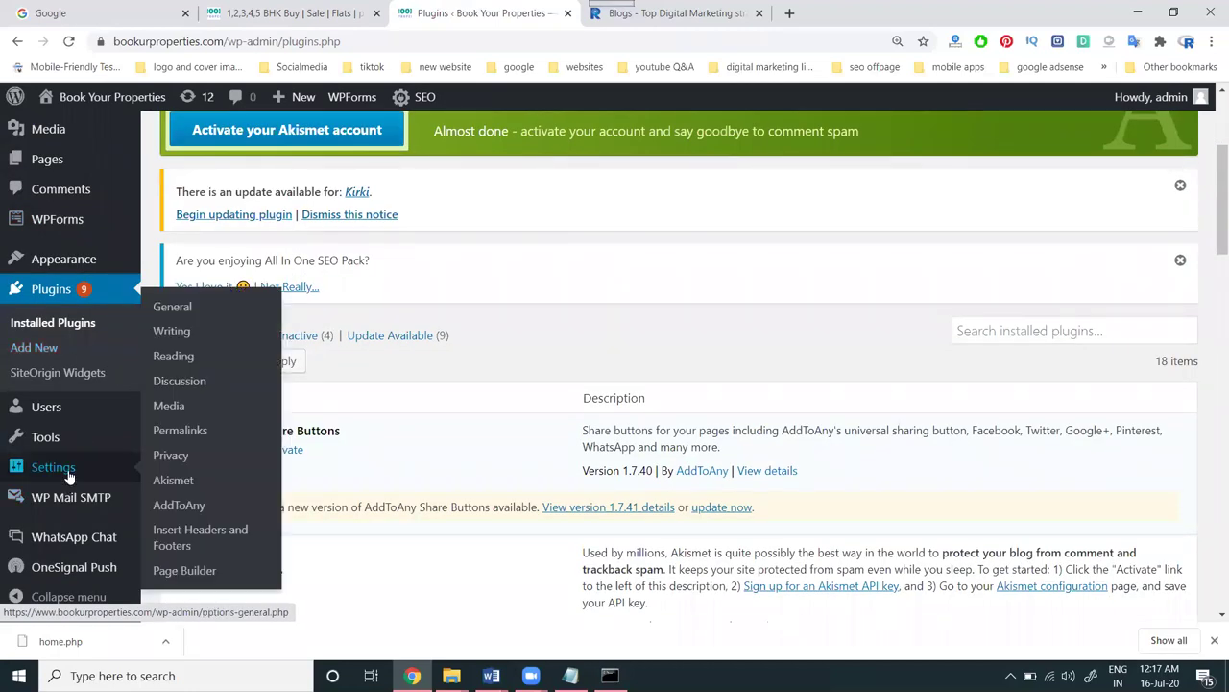
pyautogui.click(172, 536)
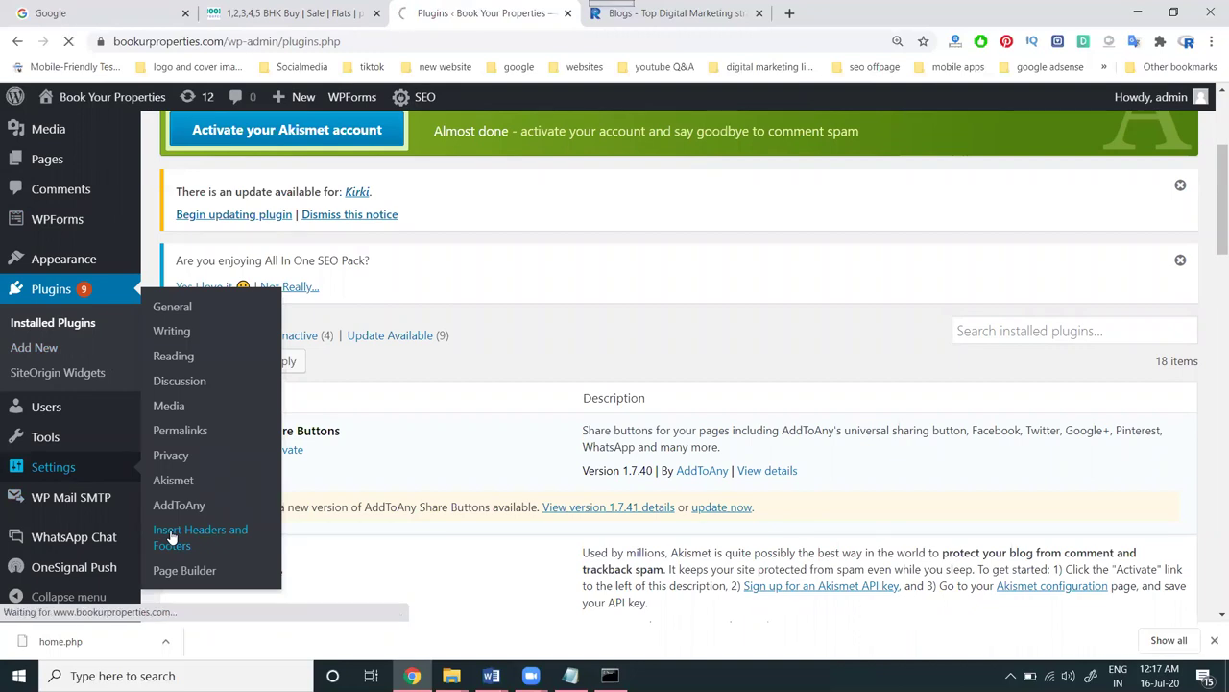
# Step: Paste the pop-up code into the Scripts in Header box
pyautogui.scroll(-4, 336, 326)
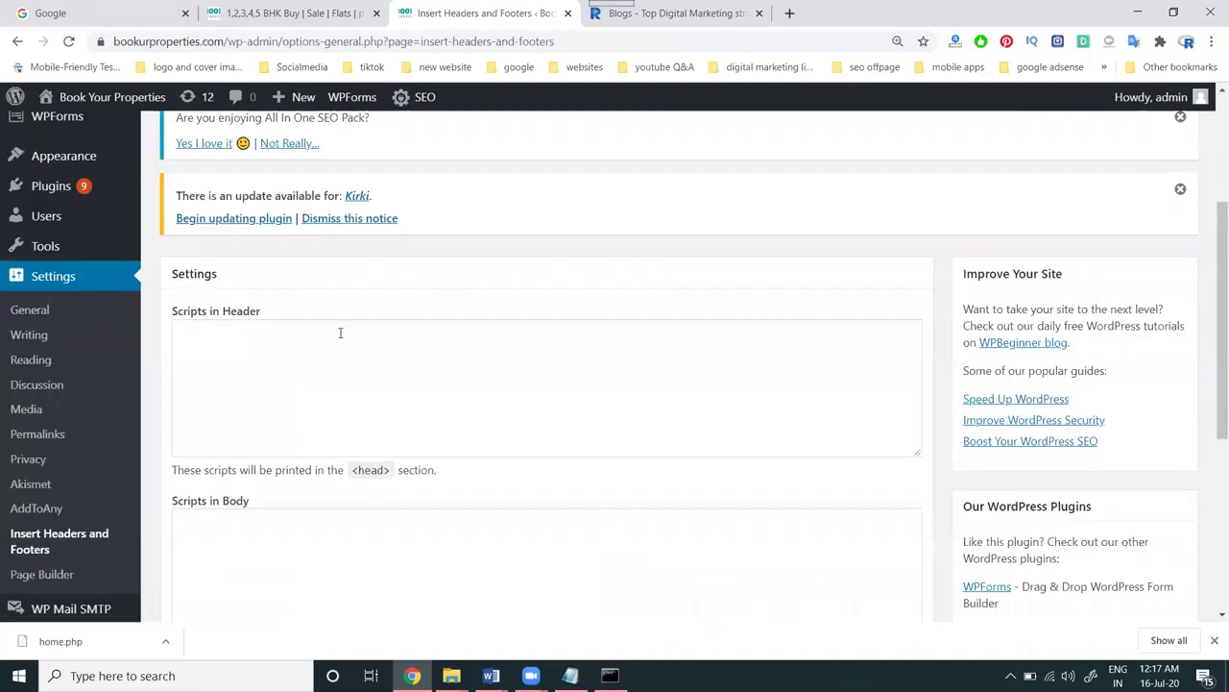
pyautogui.click(271, 267)
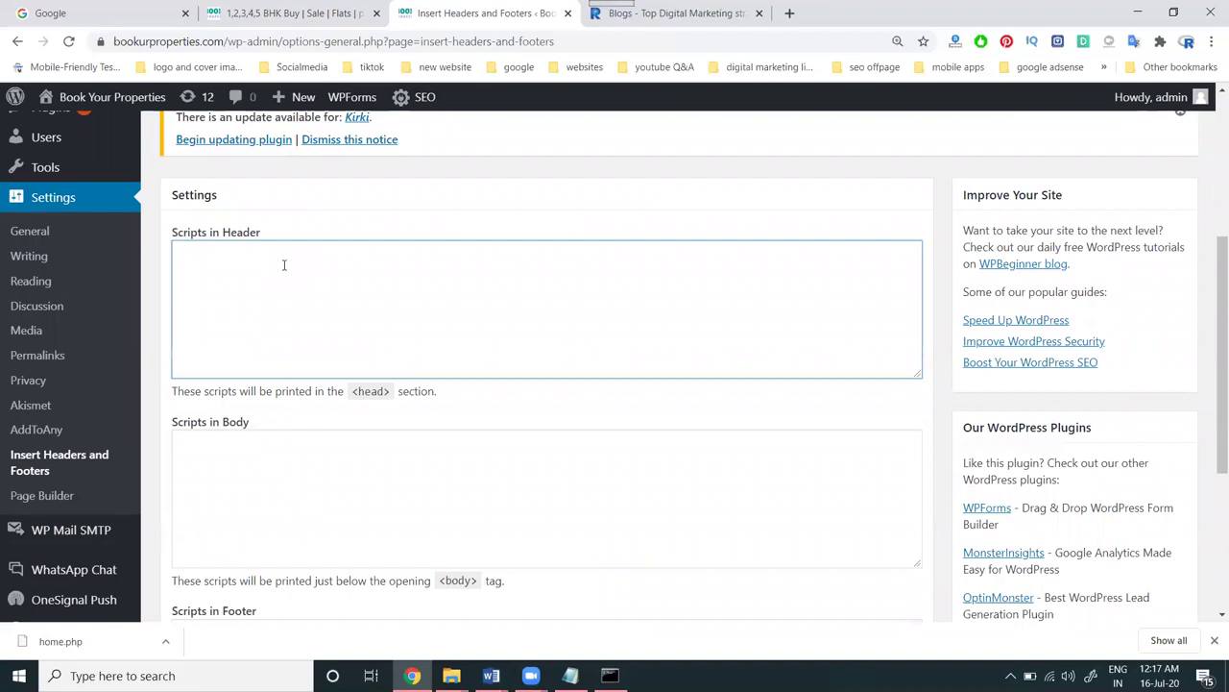
pyautogui.hotkey('ctrl', 'v')
pyautogui.scroll(10, 287, 308)
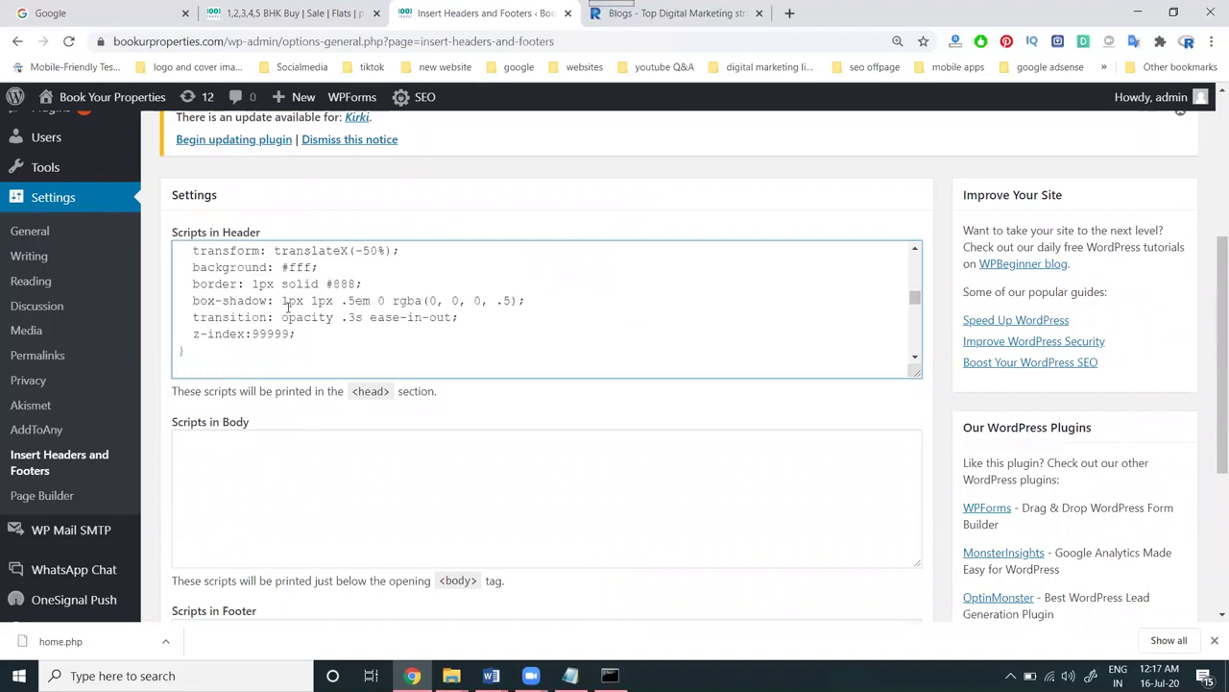
# Step: Replace the image src placeholder with the Properties-in-Hyderabad.png image address
pyautogui.click(240, 12)
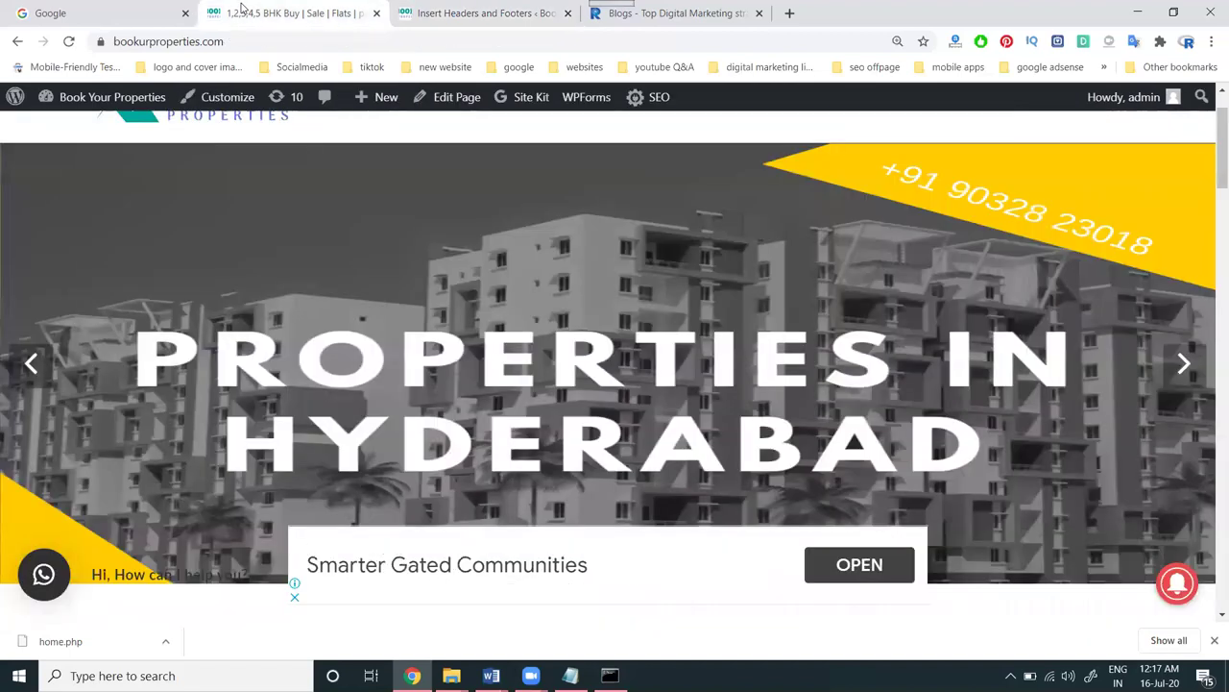
pyautogui.rightClick(485, 264)
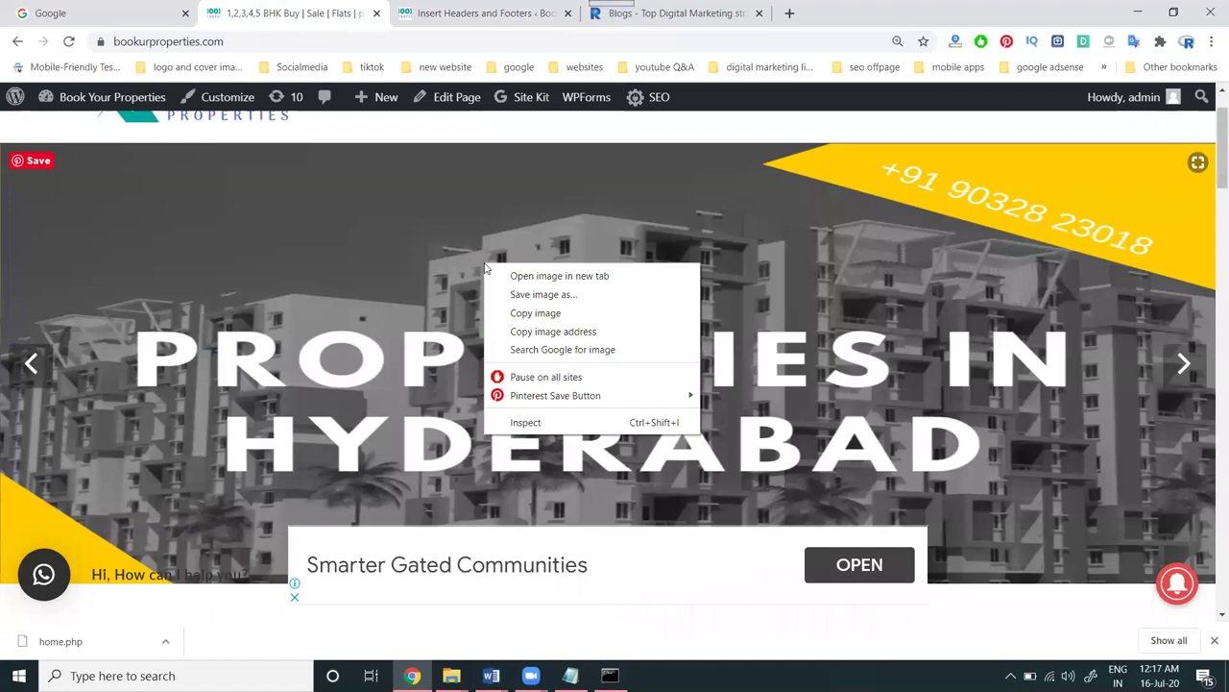
pyautogui.click(527, 332)
pyautogui.click(480, 12)
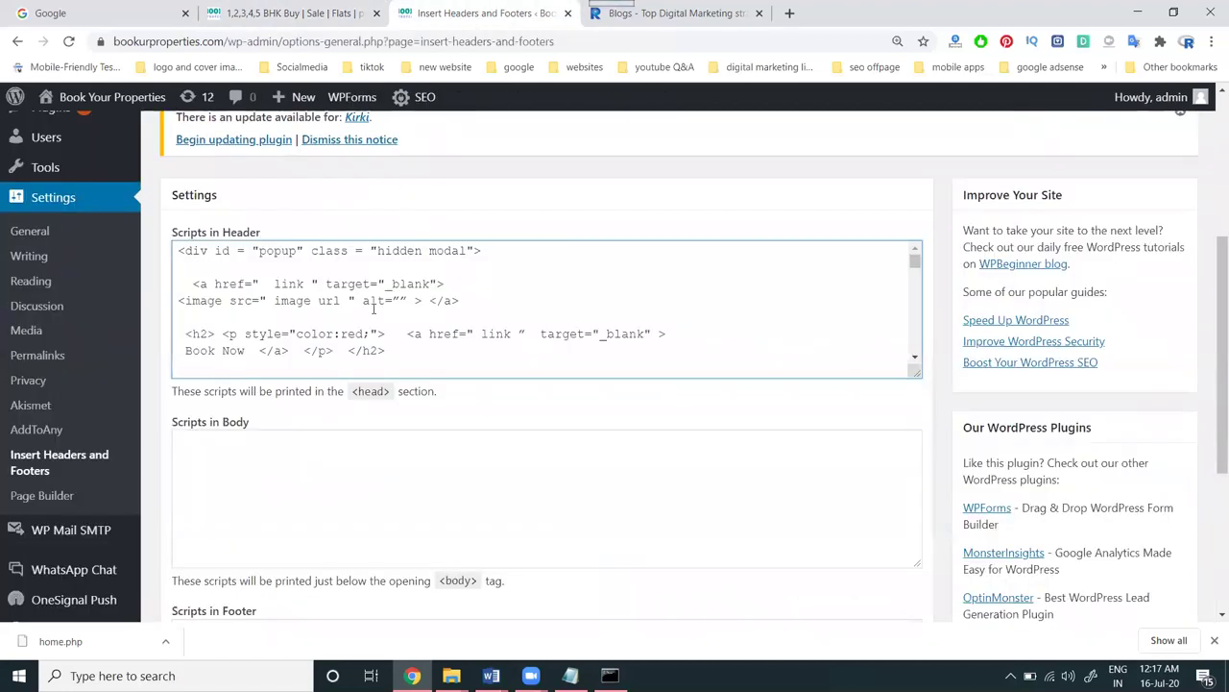
pyautogui.moveTo(341, 300); pyautogui.dragTo(277, 302)
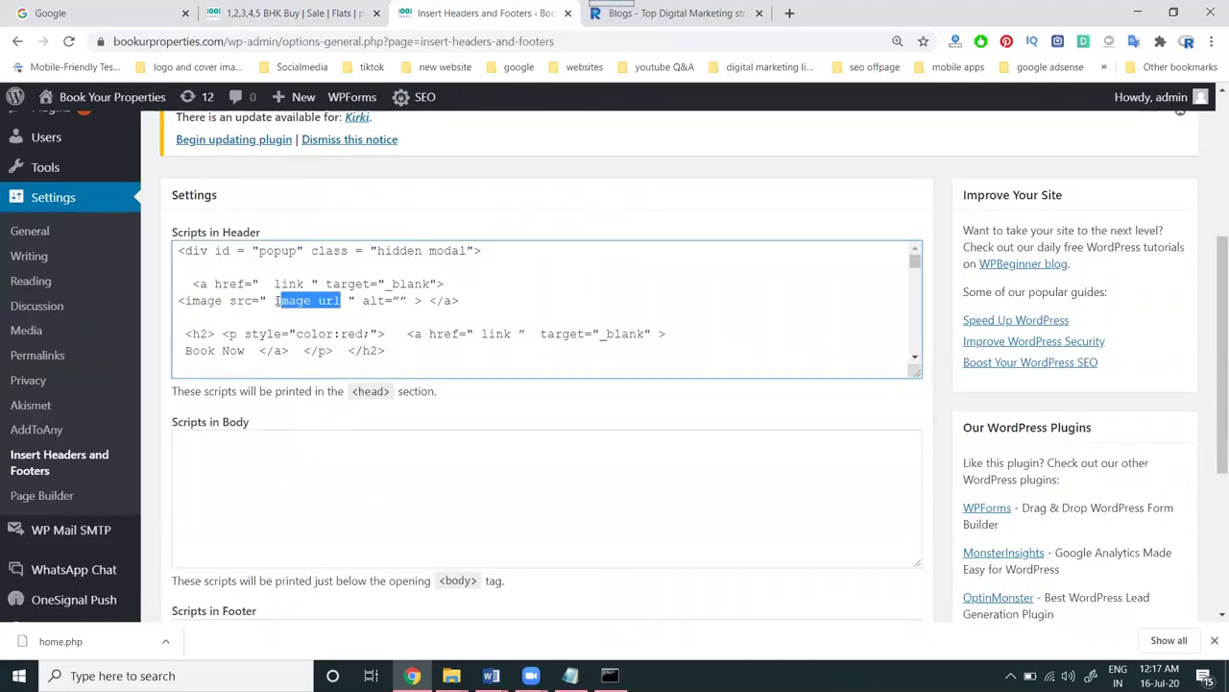
pyautogui.hotkey('ctrl', 'v')
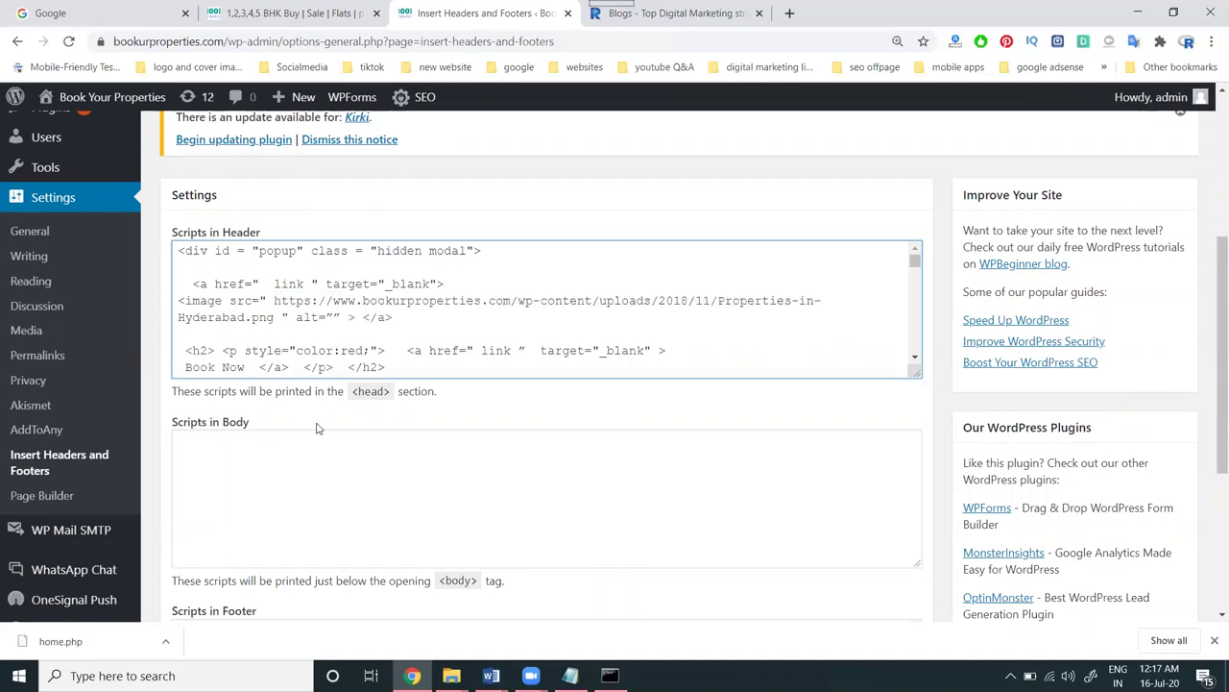
# Step: Save the header script settings and bring up the live homepage
pyautogui.scroll(-3, 318, 428)
pyautogui.click(203, 493)
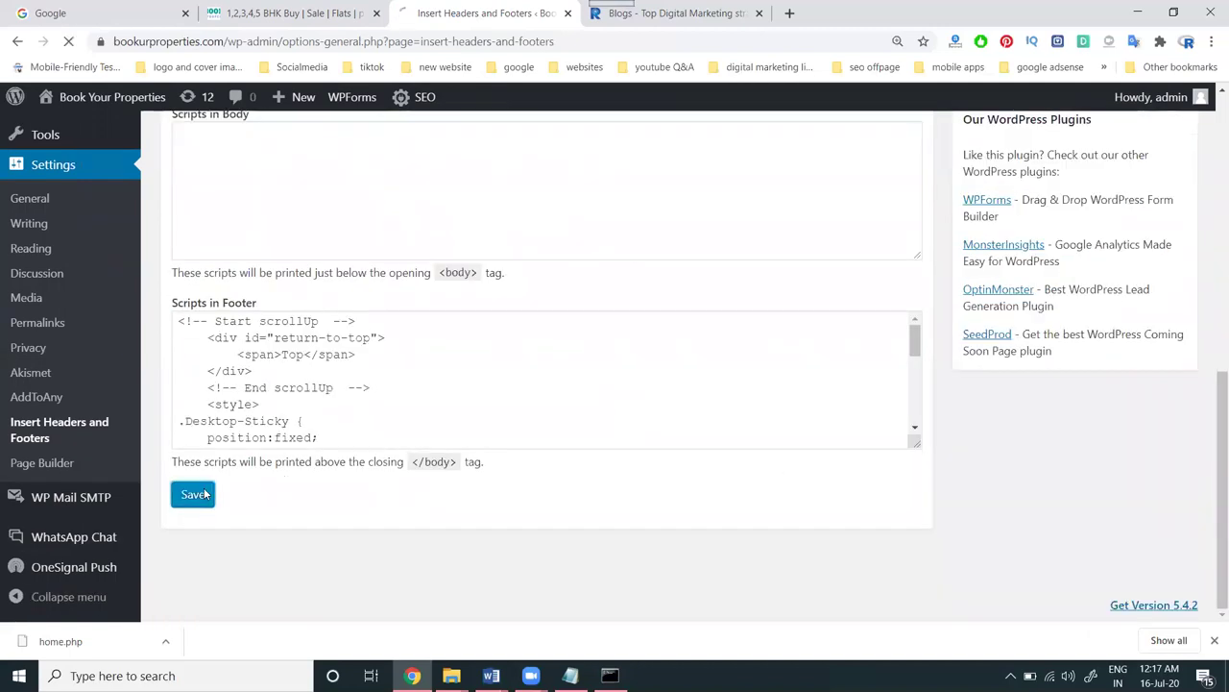
pyautogui.click(213, 12)
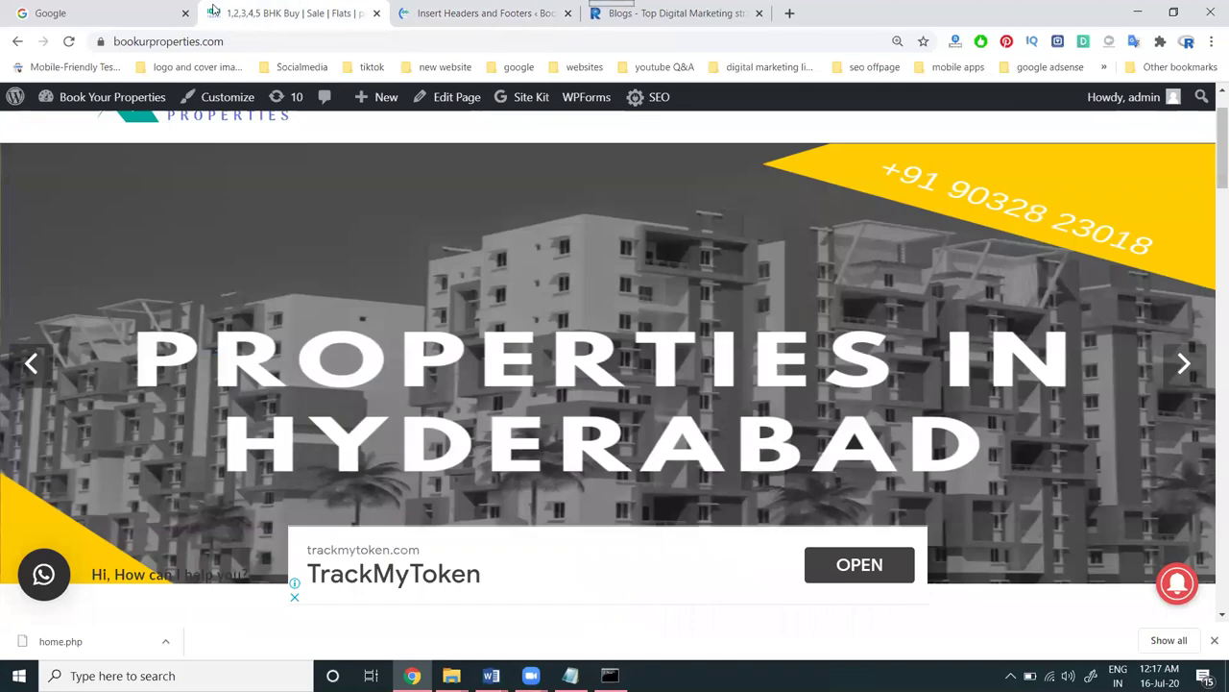
# Step: Reload the homepage to show the Hyderabad image pop-up with Book Now and Close links
pyautogui.press('F5')
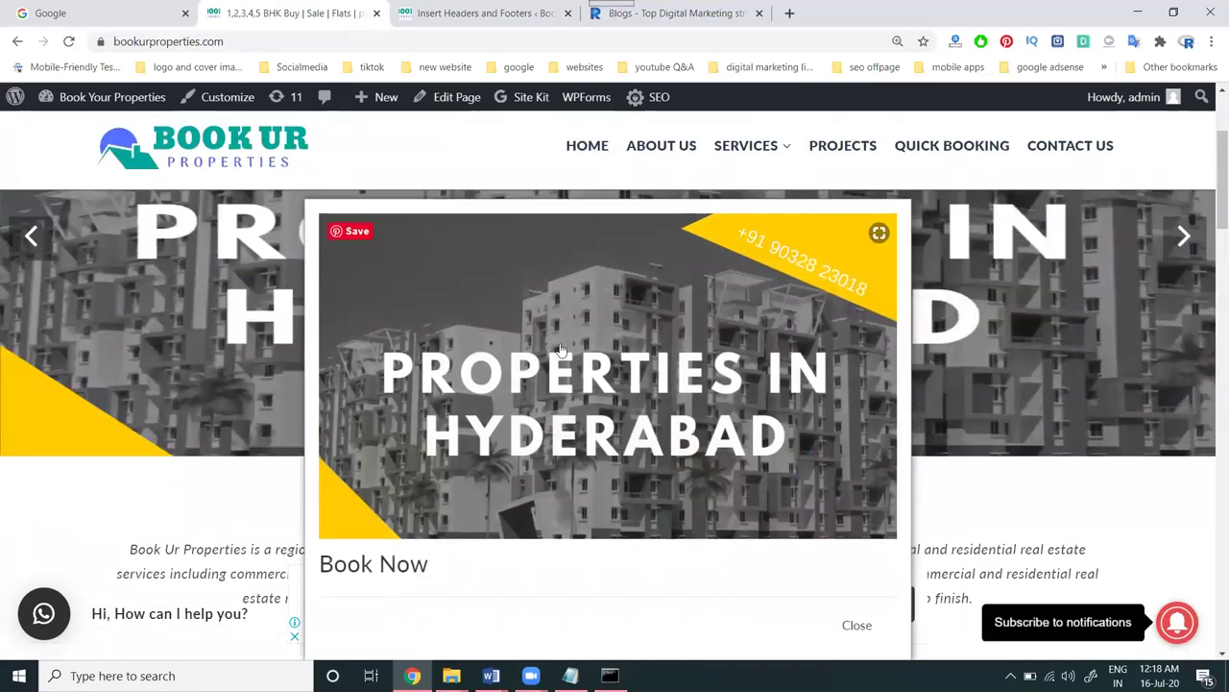
# Step: Add width="400" and height="300" to the pop-up image tag and save the header script
pyautogui.click(461, 12)
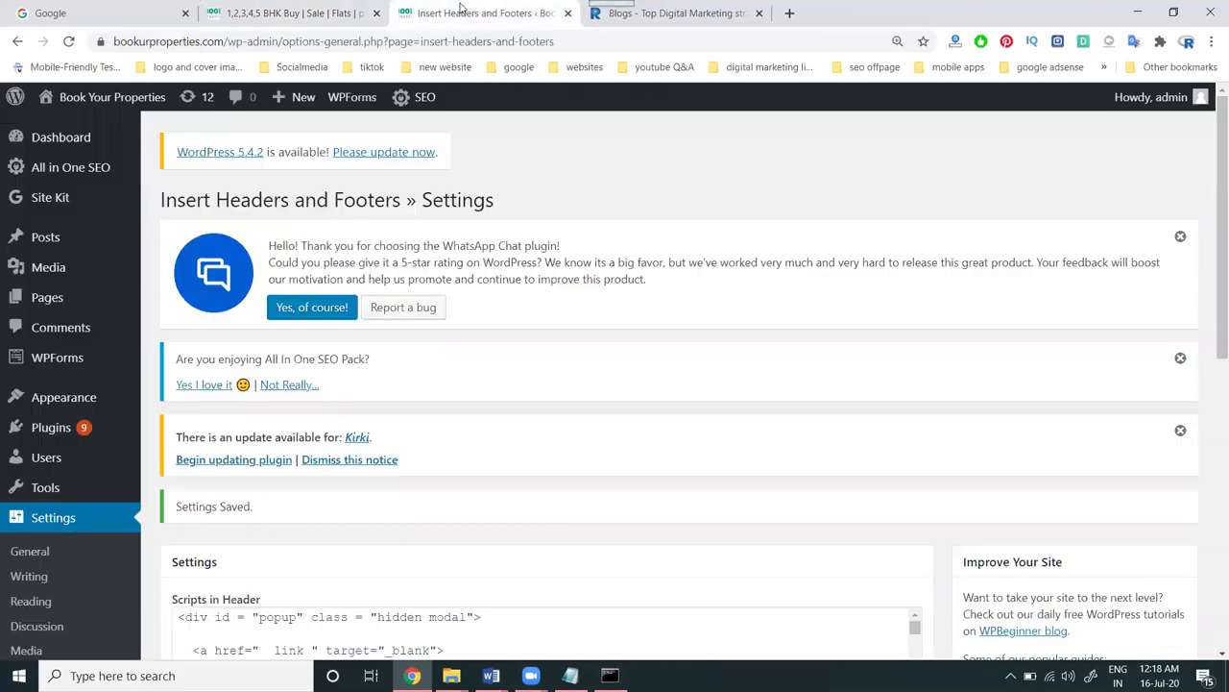
pyautogui.scroll(-3, 515, 390)
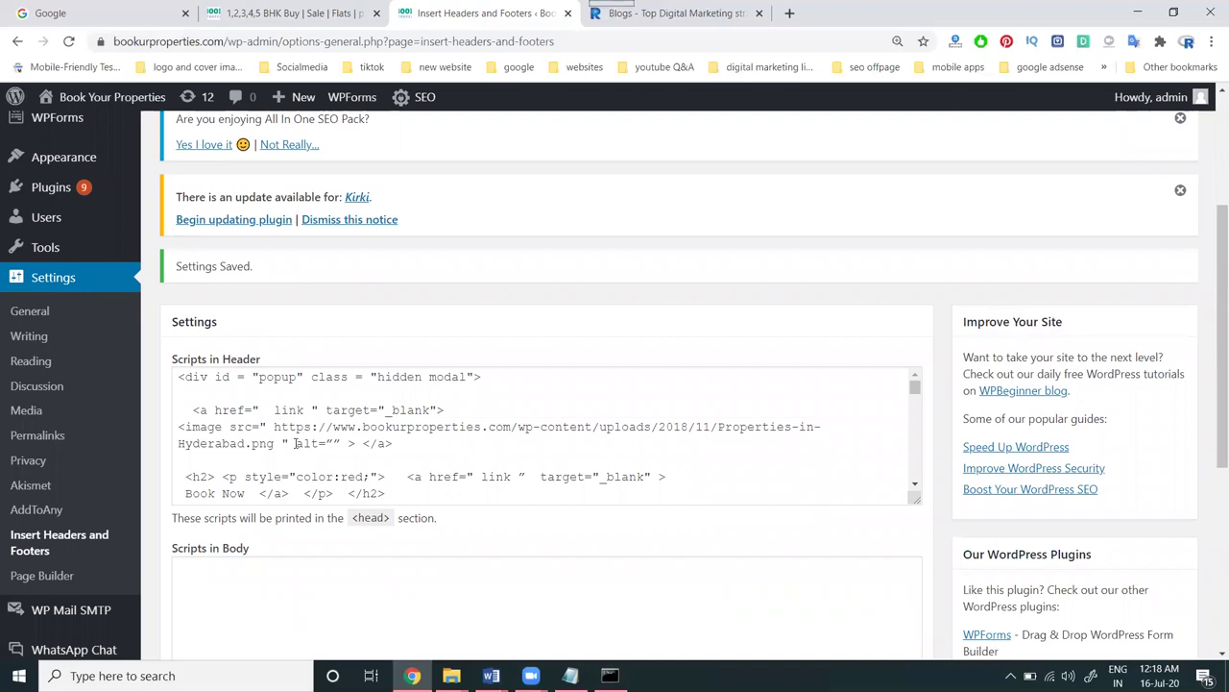
pyautogui.click(347, 442)
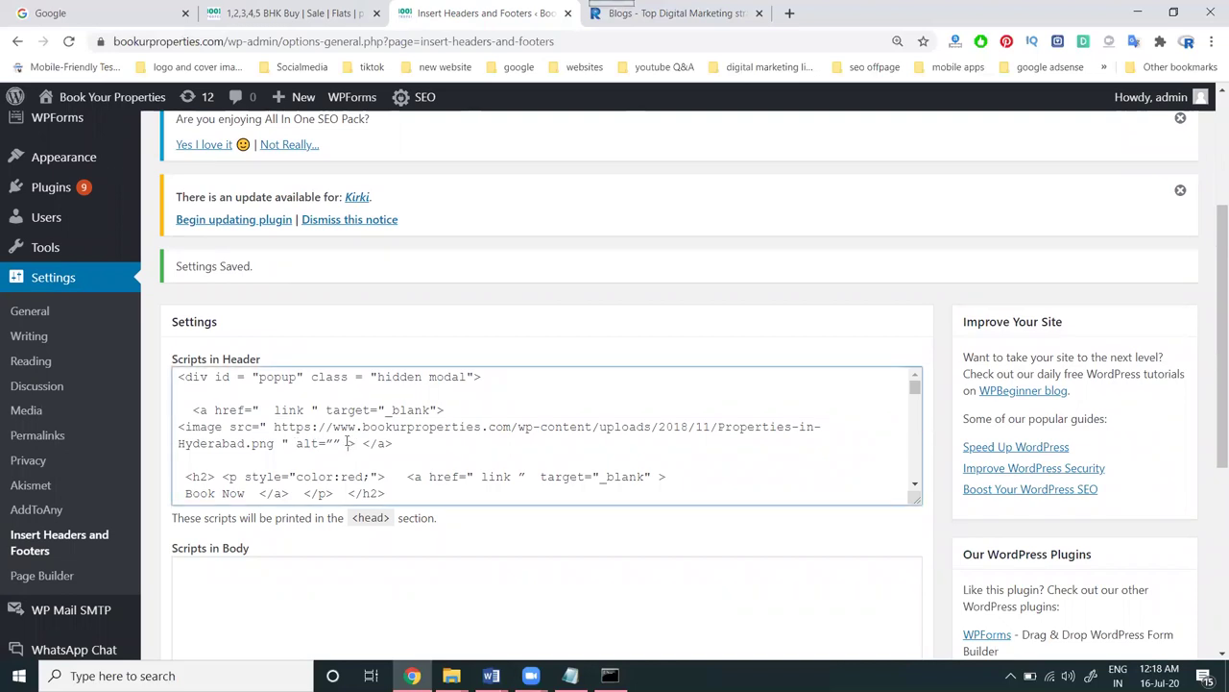
pyautogui.write('width=""400')
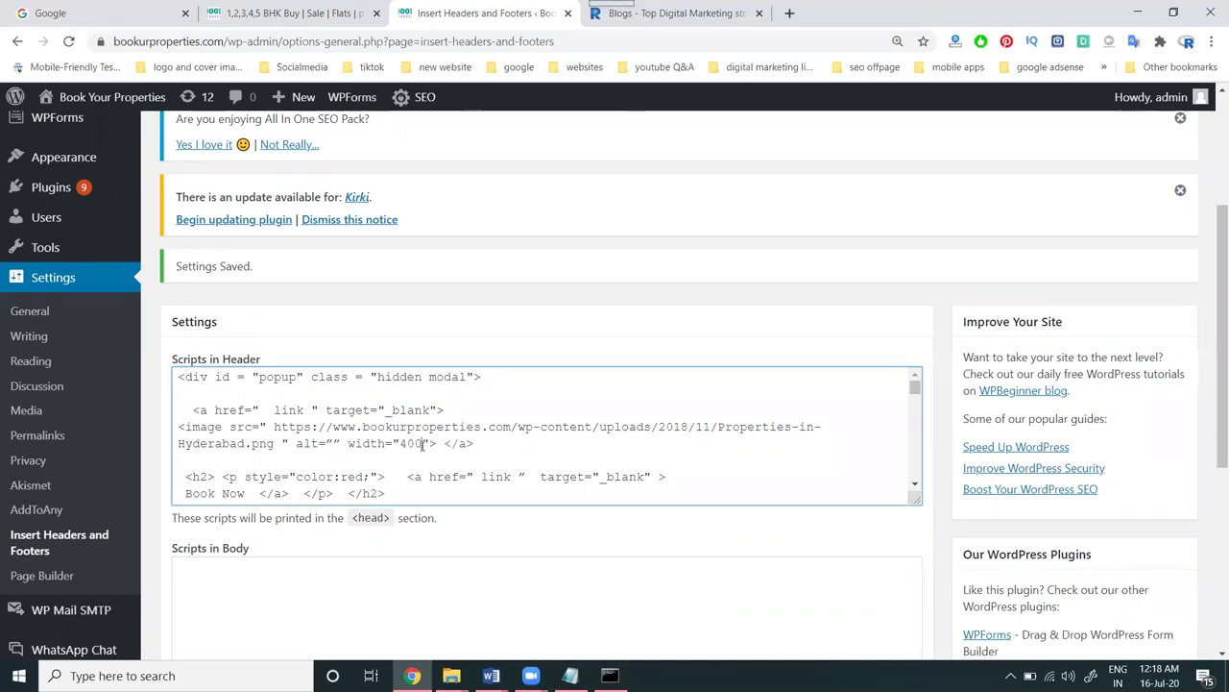
pyautogui.click(429, 445)
pyautogui.write('h')
pyautogui.write('eight')
pyautogui.write('=')
pyautogui.write('""')
pyautogui.write('300')
pyautogui.scroll(-15, 362, 426)
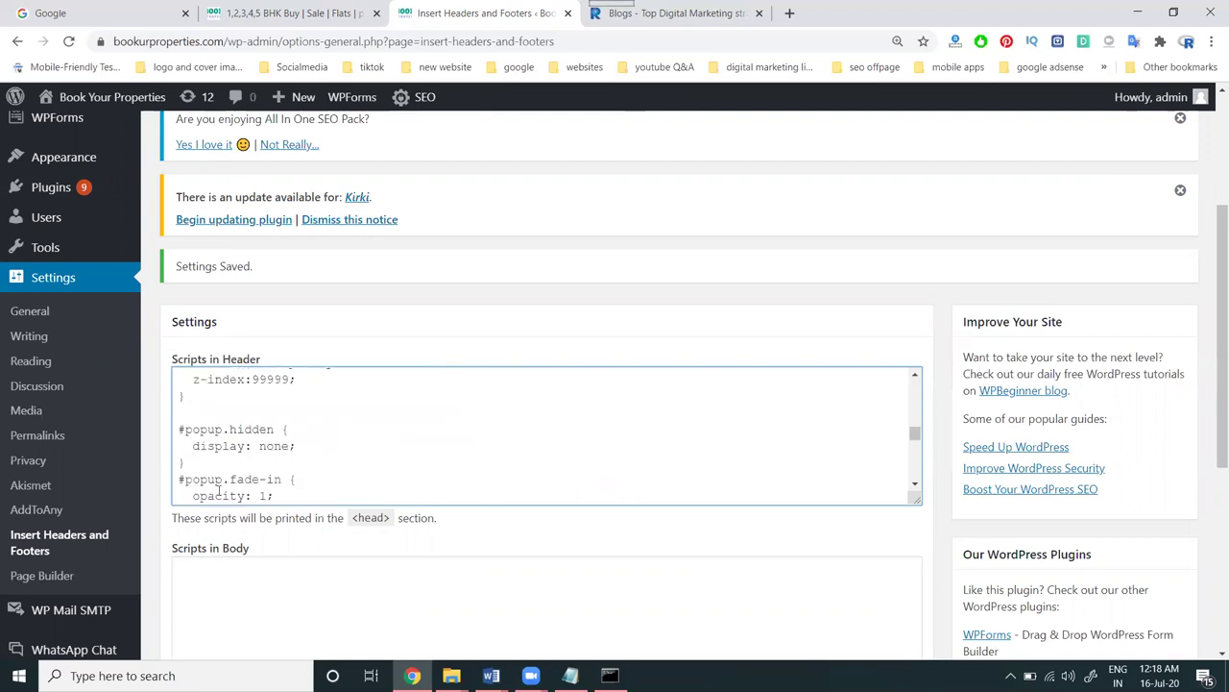
pyautogui.scroll(-2, 229, 518)
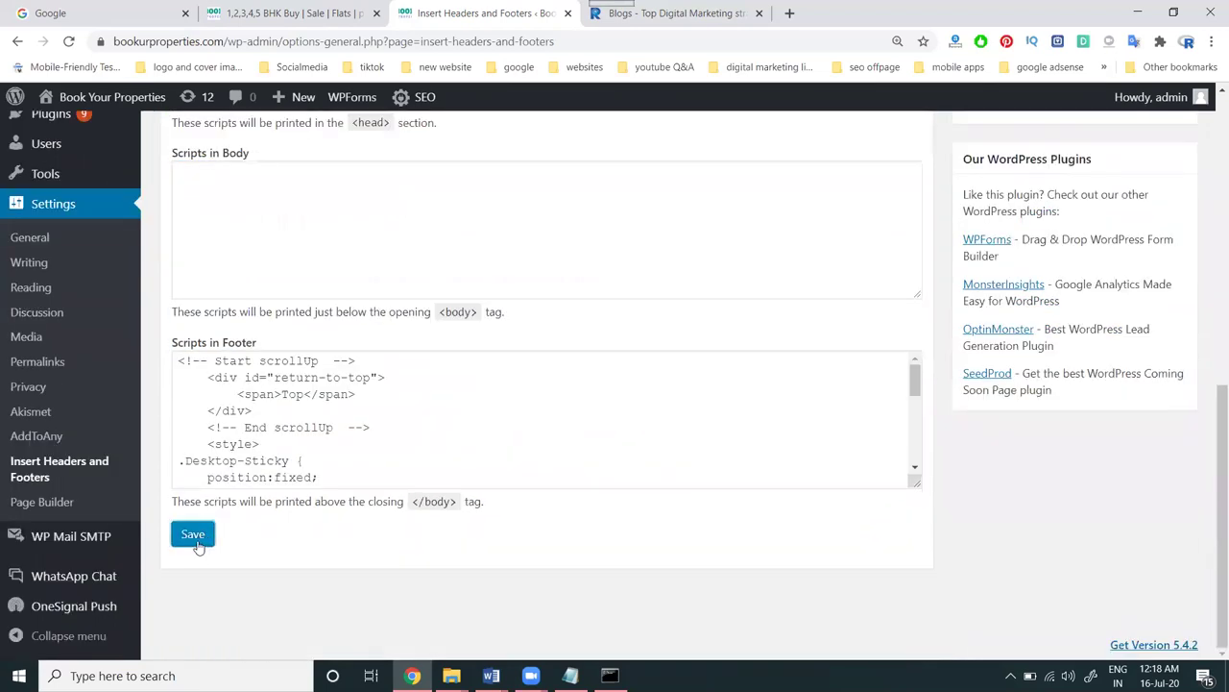
pyautogui.click(193, 533)
pyautogui.click(288, 13)
# Step: Reload the homepage to check the 400×300 pop-up image, then return to the header settings
pyautogui.click(67, 41)
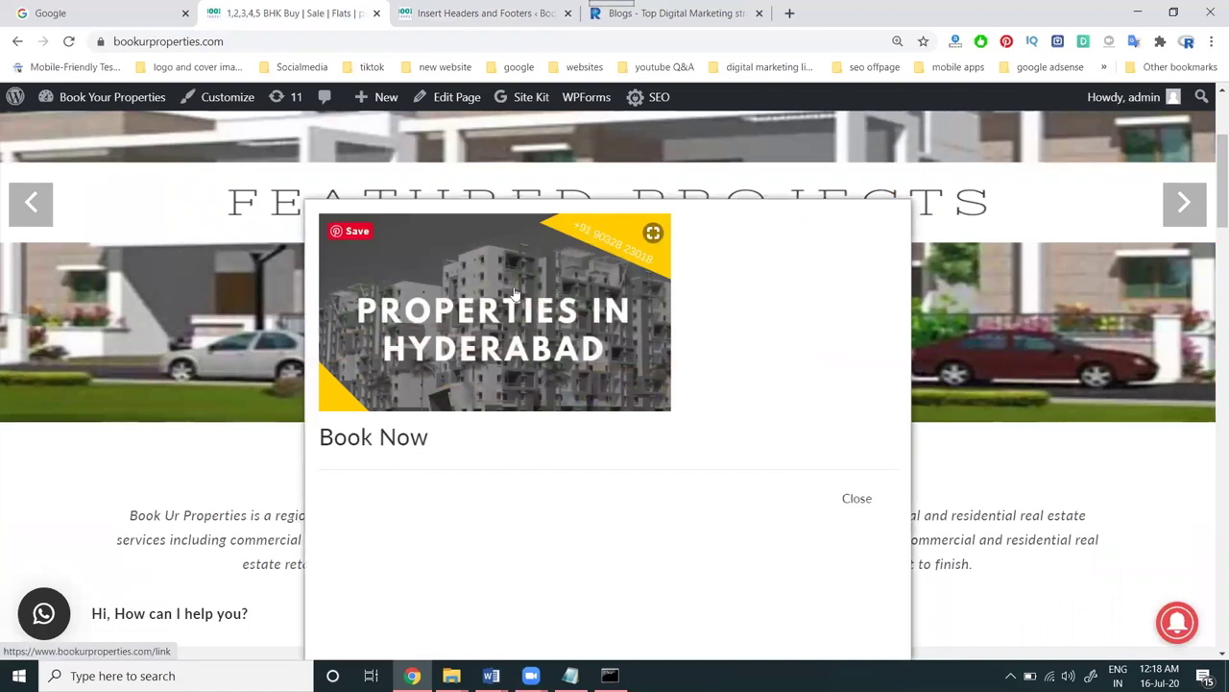
pyautogui.click(480, 13)
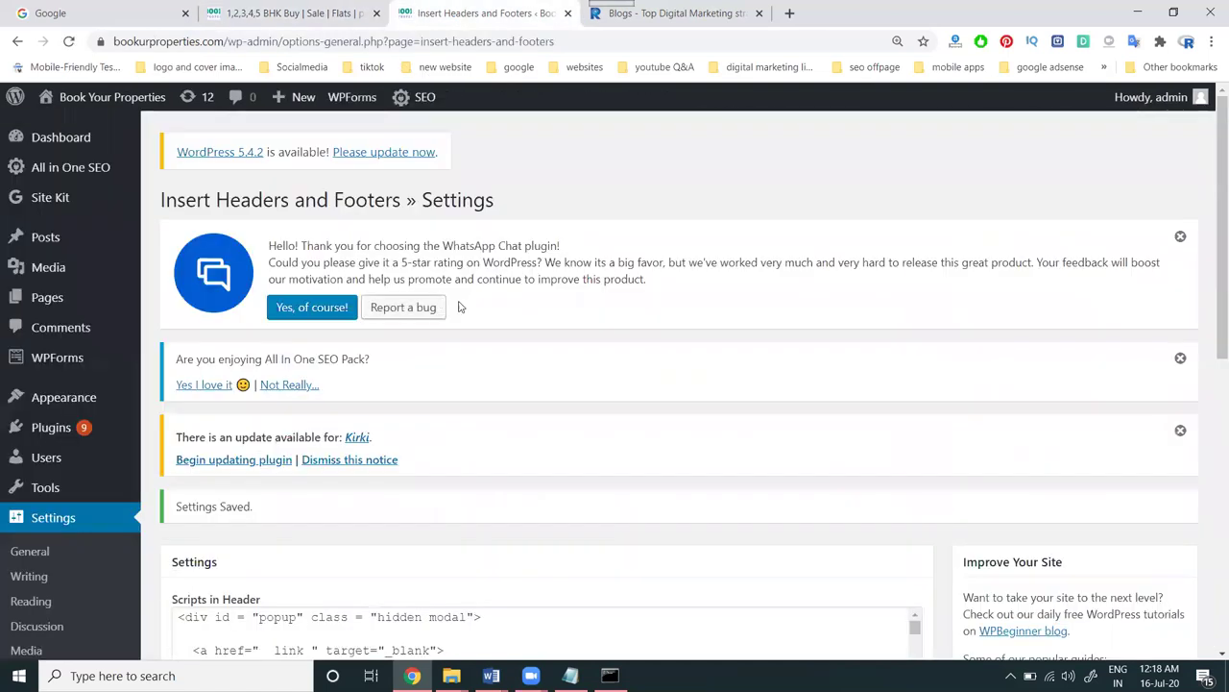
# Step: Change the pop-up image width from 400 to 100% and save the settings
pyautogui.scroll(-3, 460, 307)
pyautogui.doubleClick(411, 363)
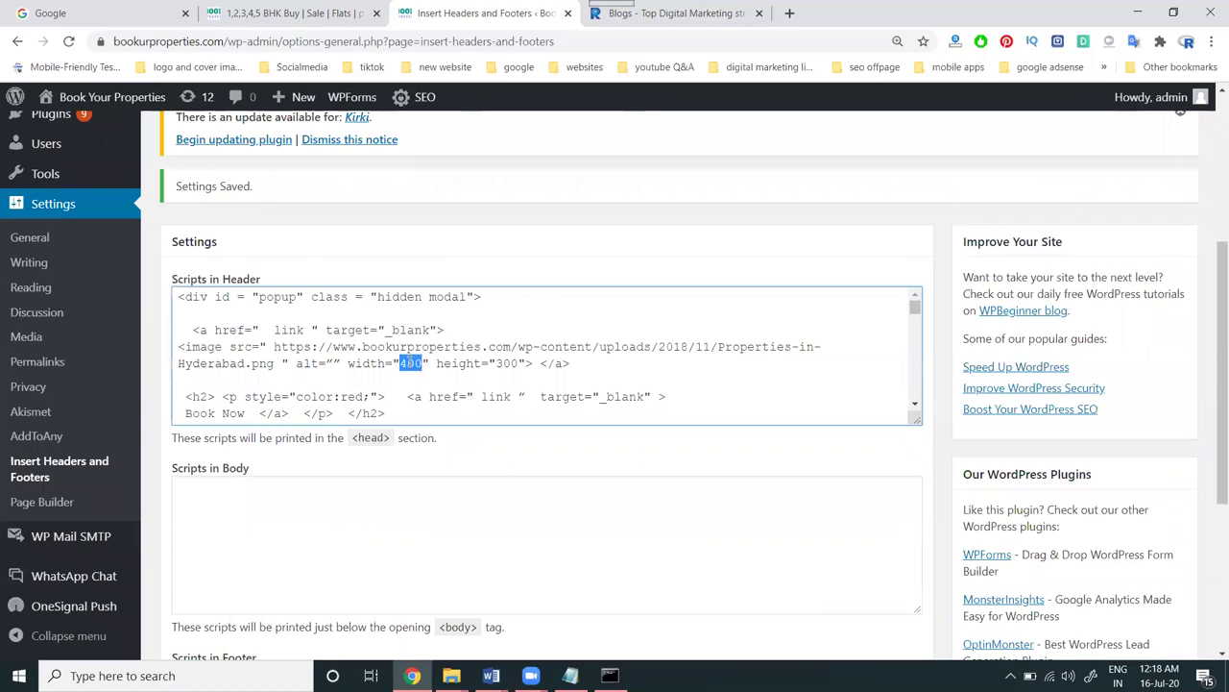
pyautogui.write('100%')
pyautogui.scroll(-5, 297, 411)
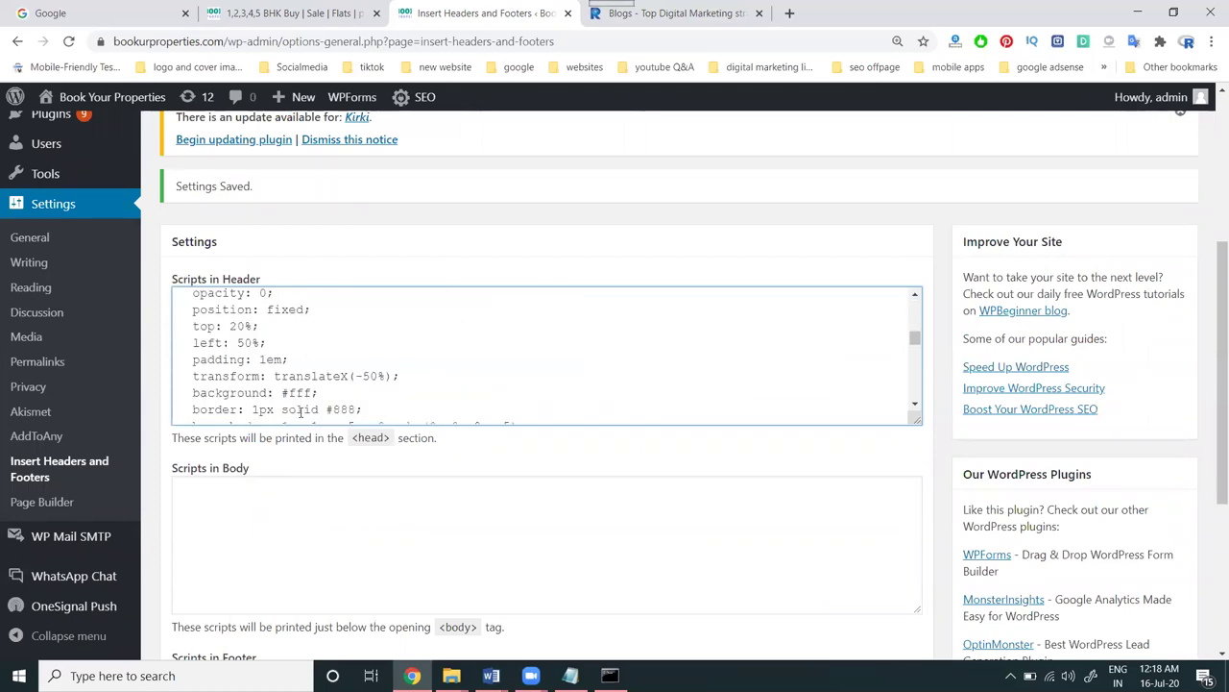
pyautogui.scroll(5, 300, 413)
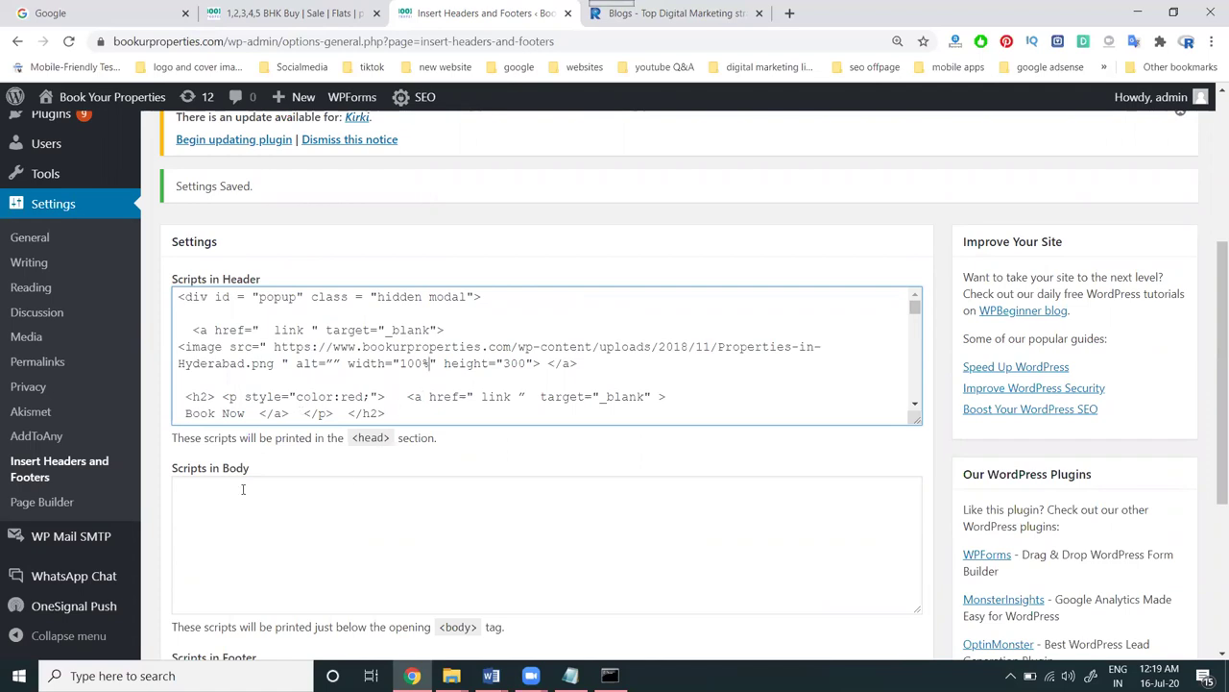
pyautogui.scroll(-3, 243, 489)
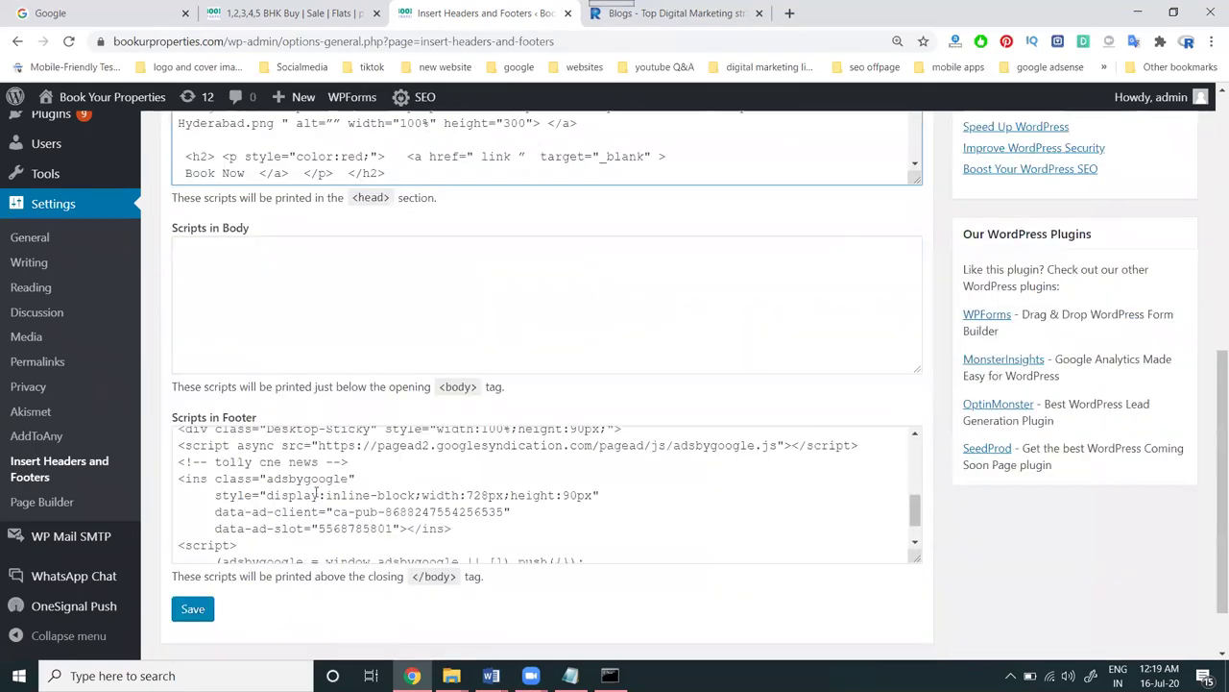
pyautogui.click(192, 611)
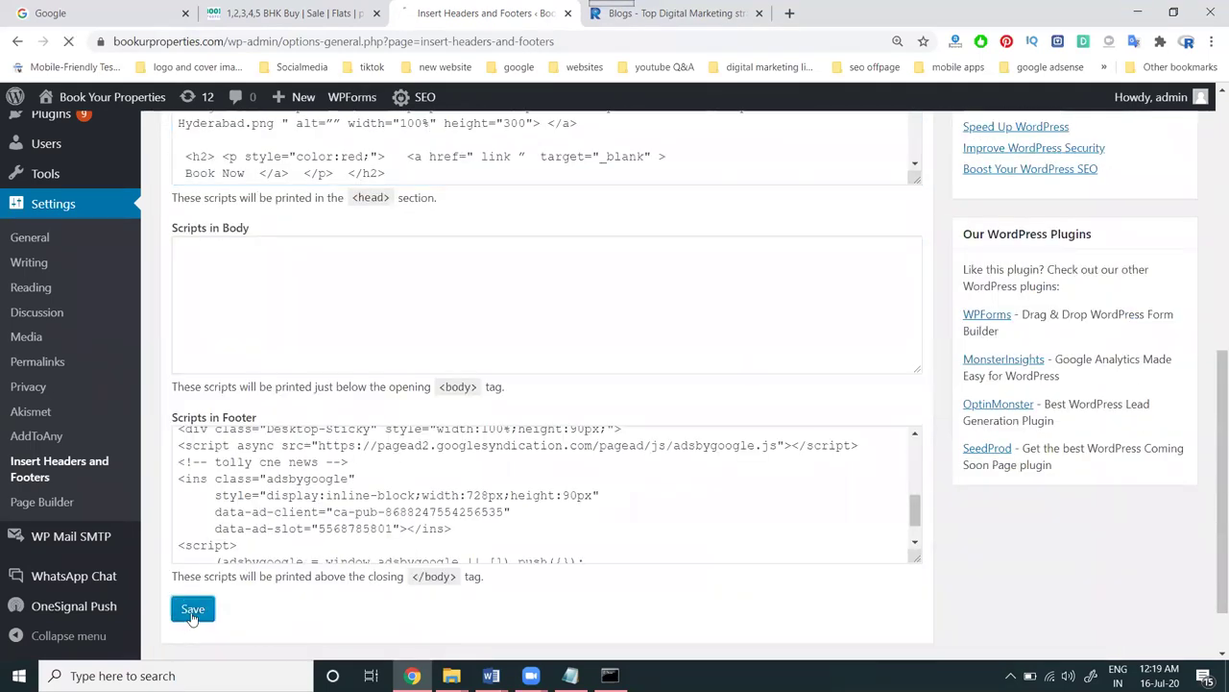
# Step: Preview the full-width pop-up, then copy the site's YouTube channel address
pyautogui.click(288, 12)
pyautogui.click(68, 42)
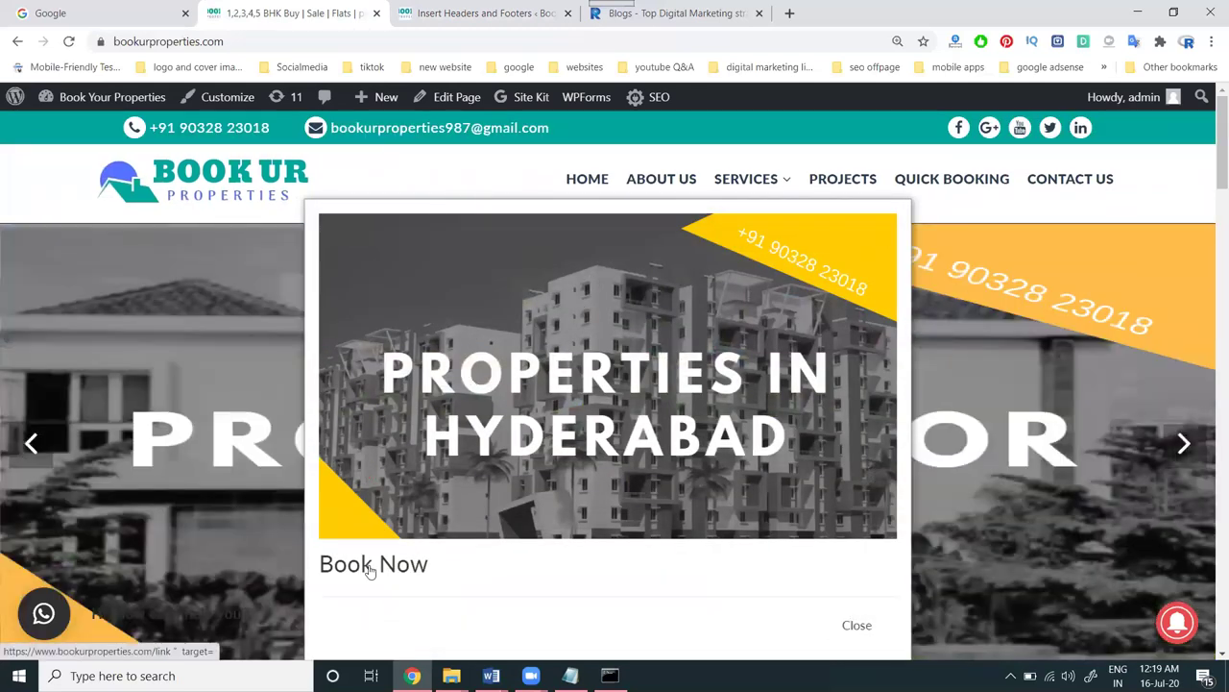
pyautogui.click(1020, 126)
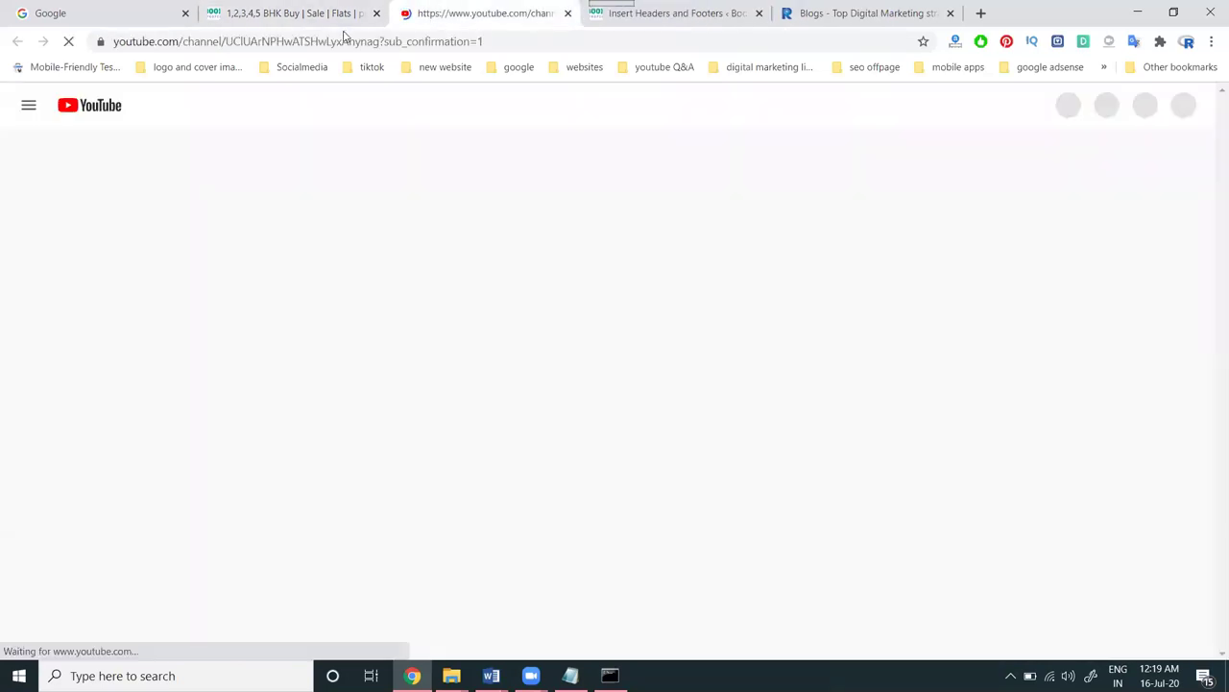
pyautogui.click(343, 43)
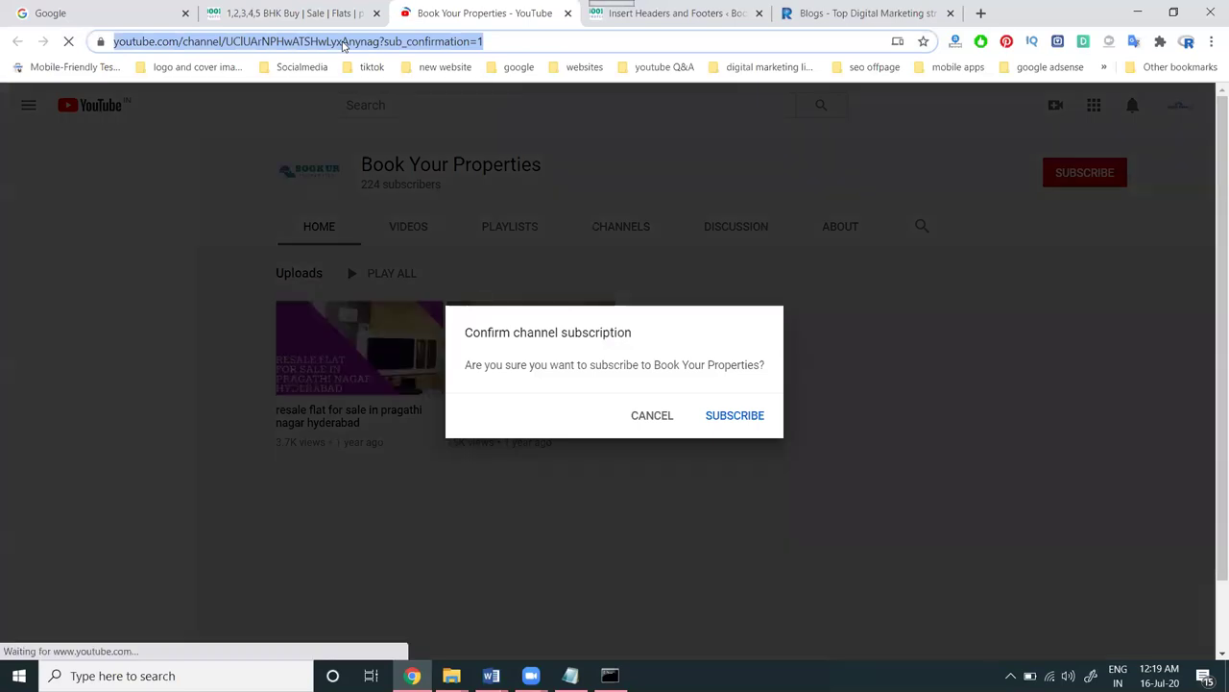
pyautogui.click(570, 15)
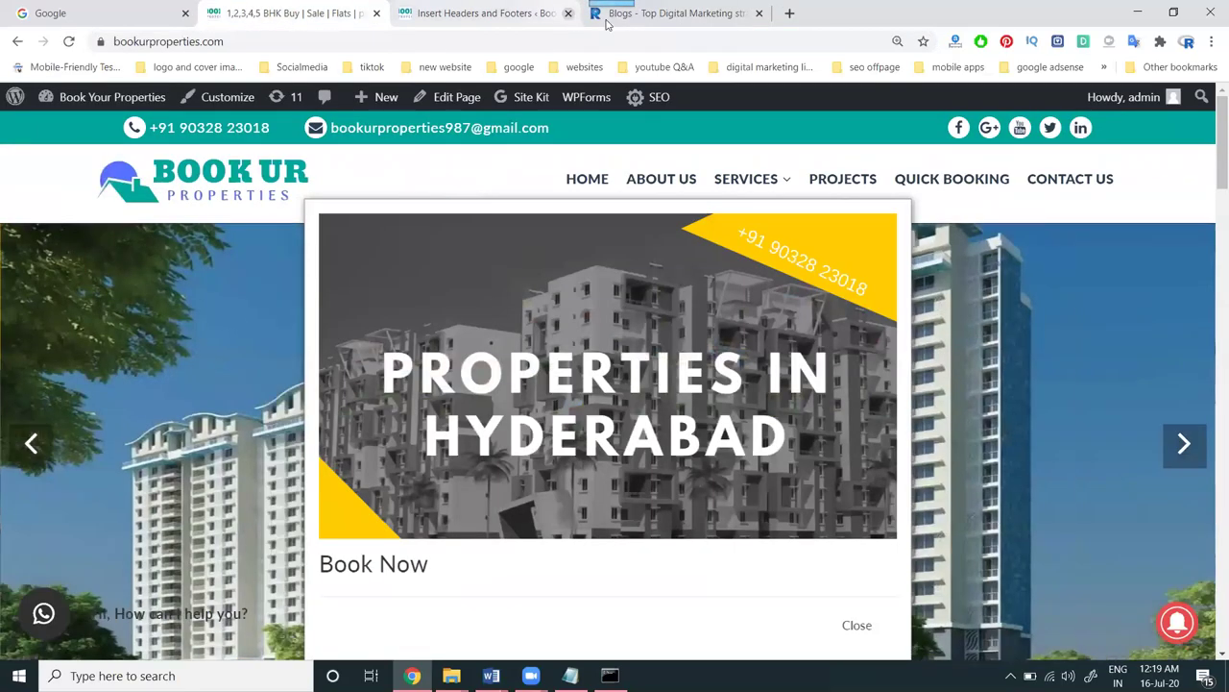
pyautogui.click(477, 16)
# Step: Replace the caption's placeholder href with the copied YouTube channel address
pyautogui.scroll(-3, 681, 393)
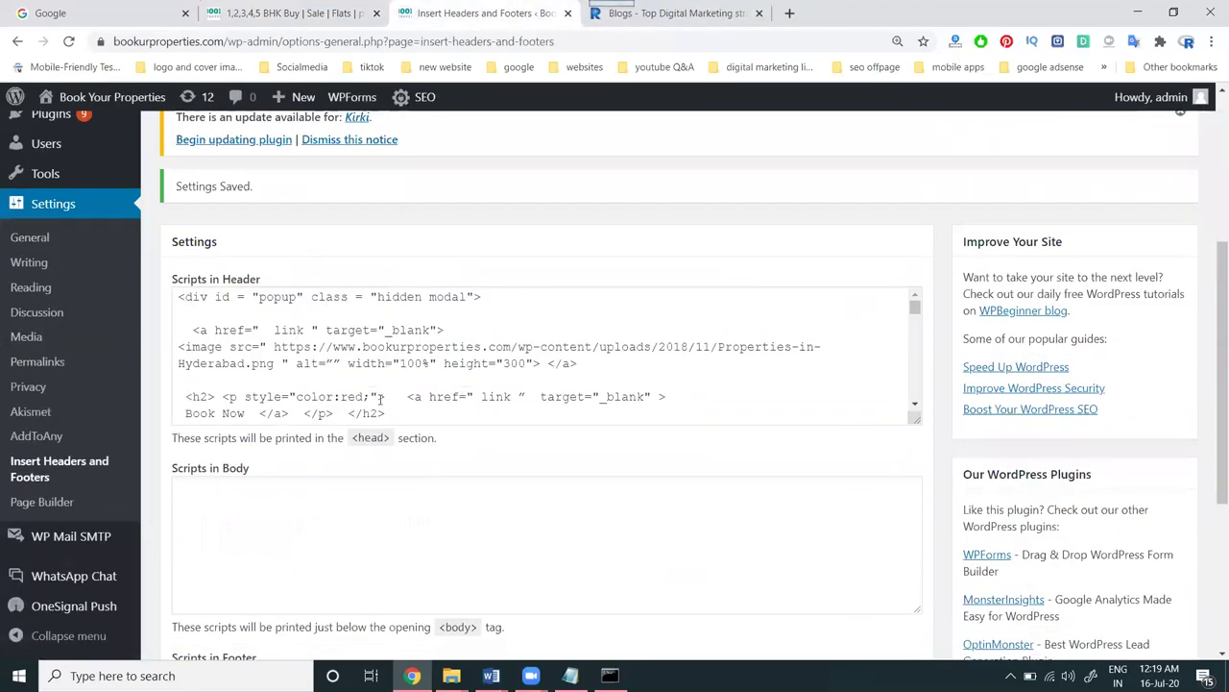
pyautogui.scroll(-3, 374, 389)
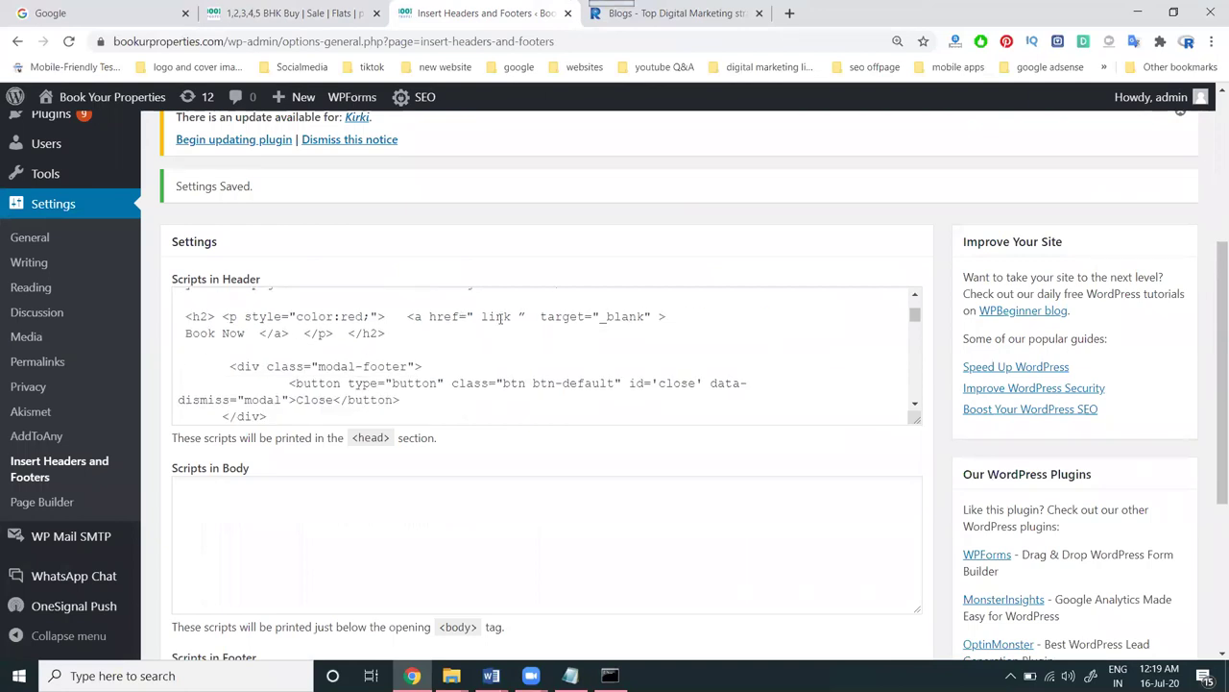
pyautogui.doubleClick(496, 316)
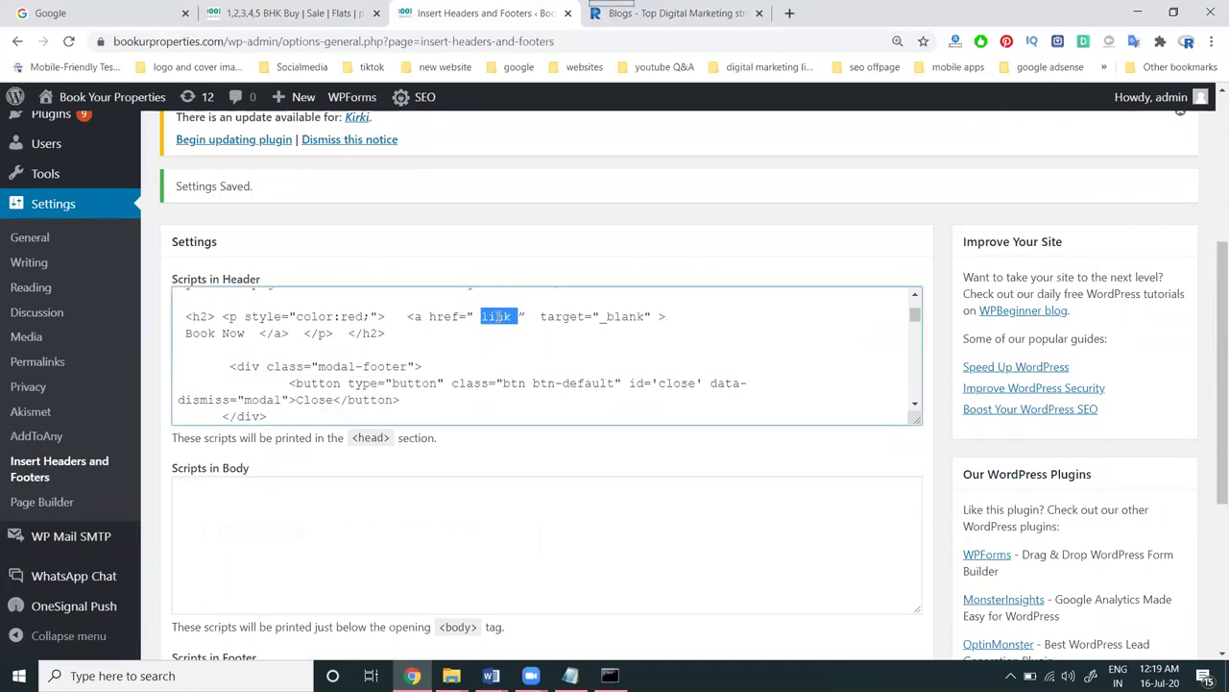
pyautogui.scroll(5, 497, 334)
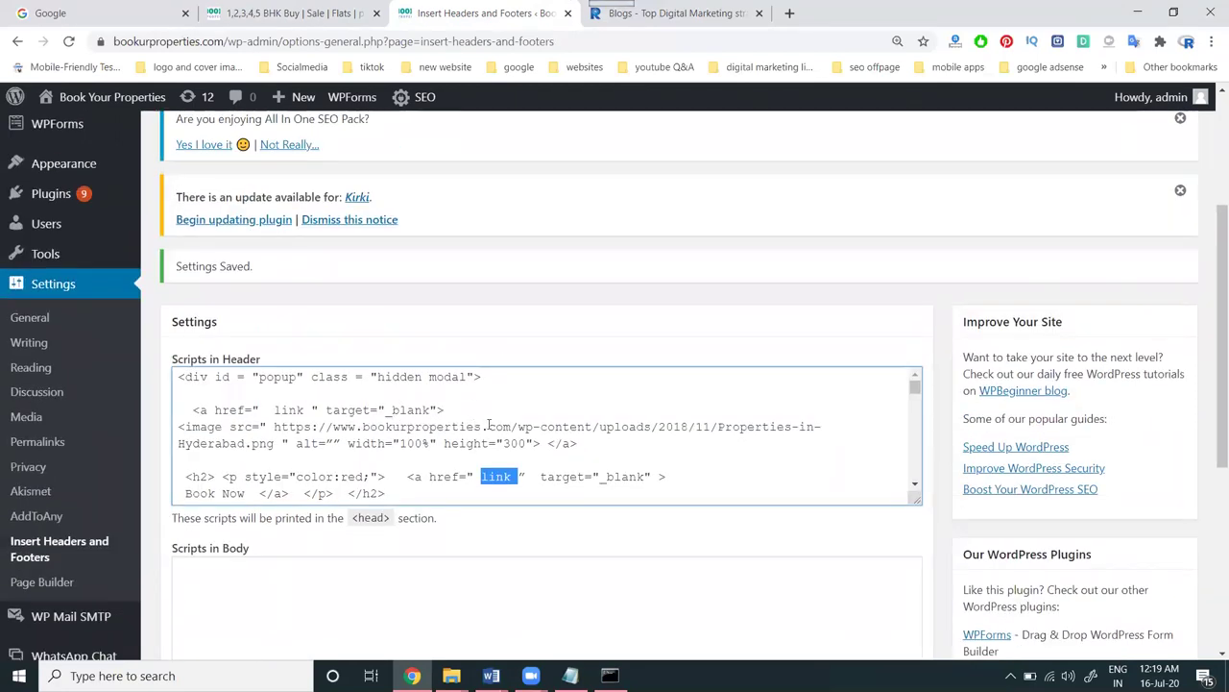
pyautogui.scroll(-2, 489, 426)
pyautogui.write('https://www.youtube.com/channel/UClUArNPHWATSHwLyxAnynag?sub_confirmation=1')
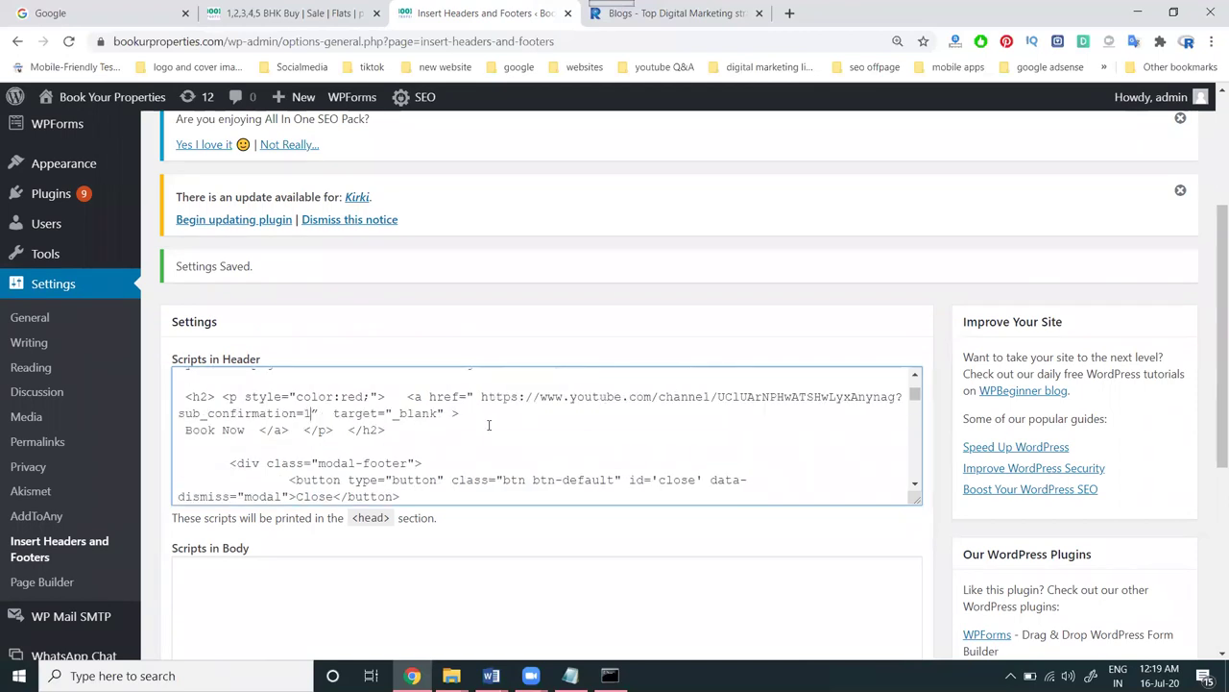
# Step: Change the caption text from Book Now to 'Subscribe Our Channel'
pyautogui.moveTo(263, 426); pyautogui.dragTo(178, 428)
pyautogui.click(251, 430)
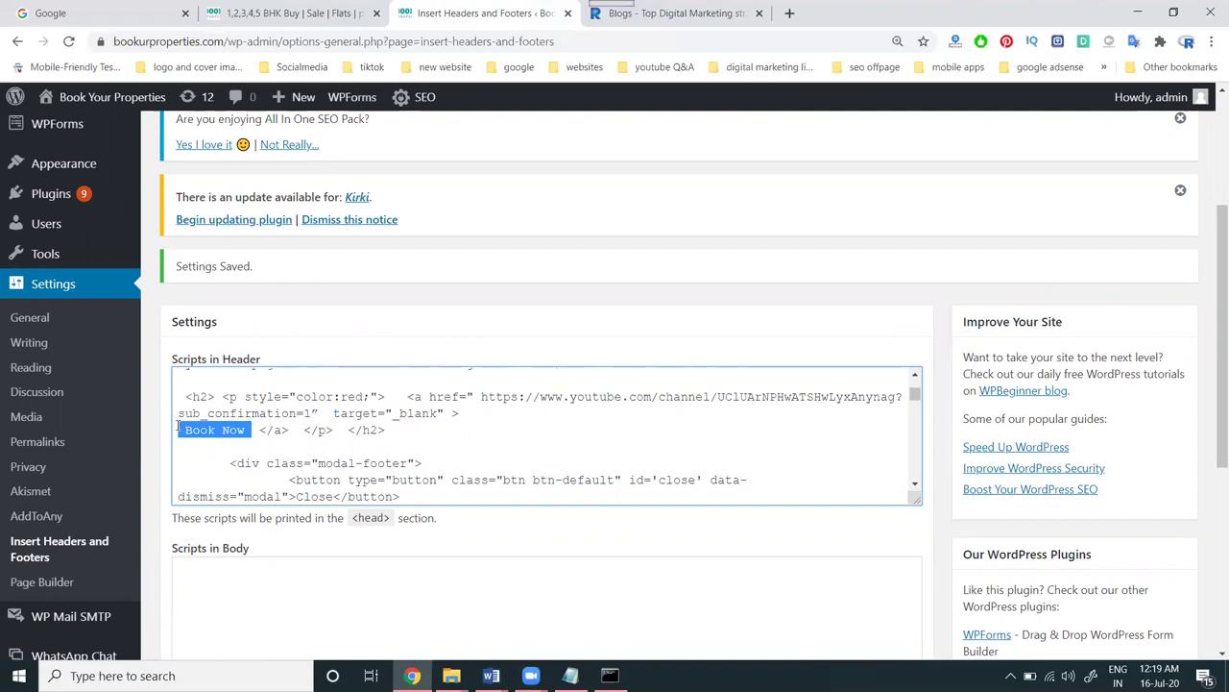
pyautogui.write('Subscrib')
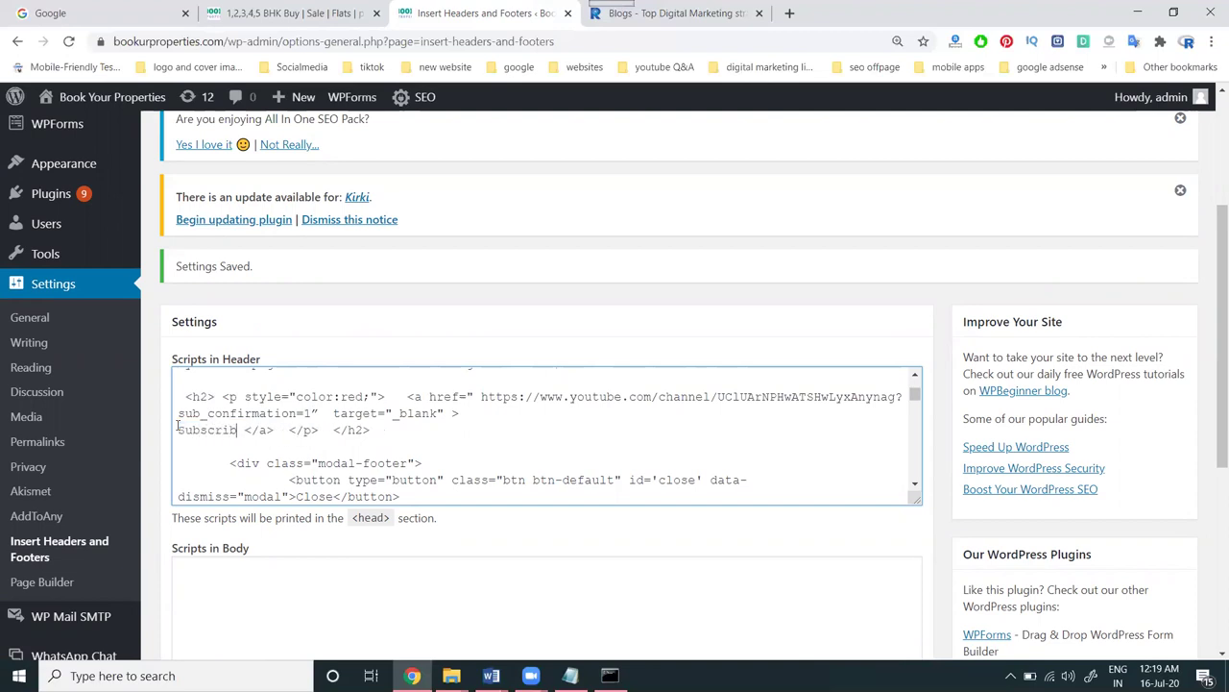
pyautogui.write('e Our Cha')
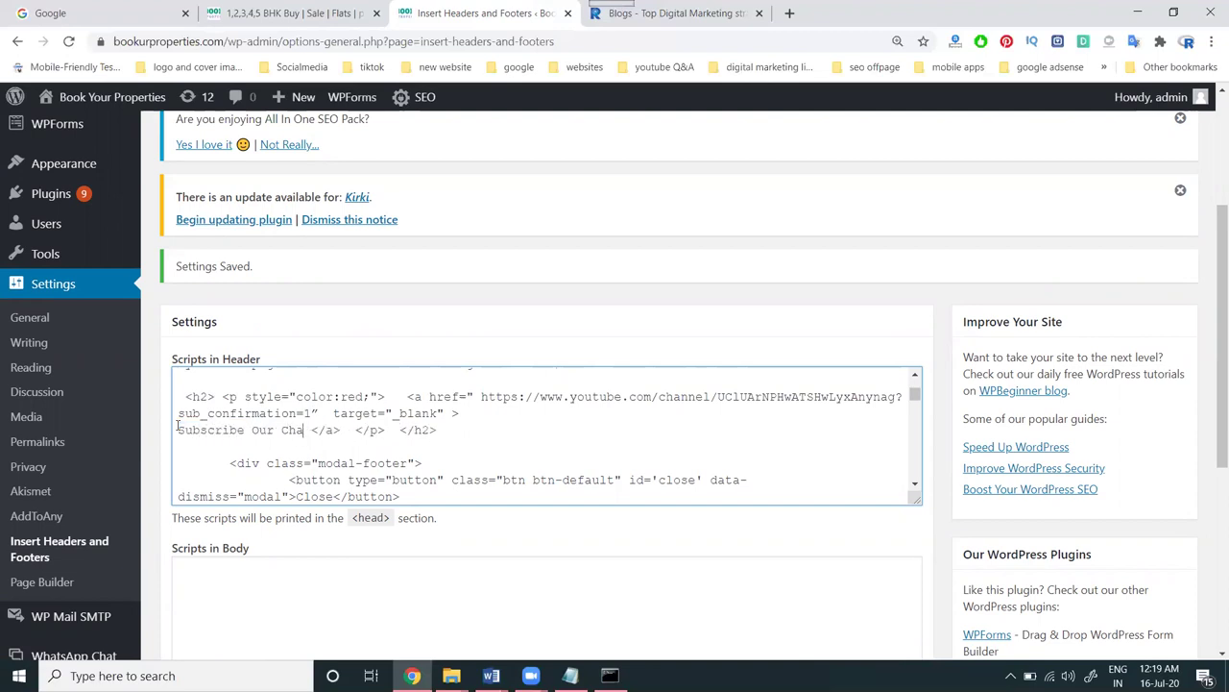
pyautogui.write('nnel')
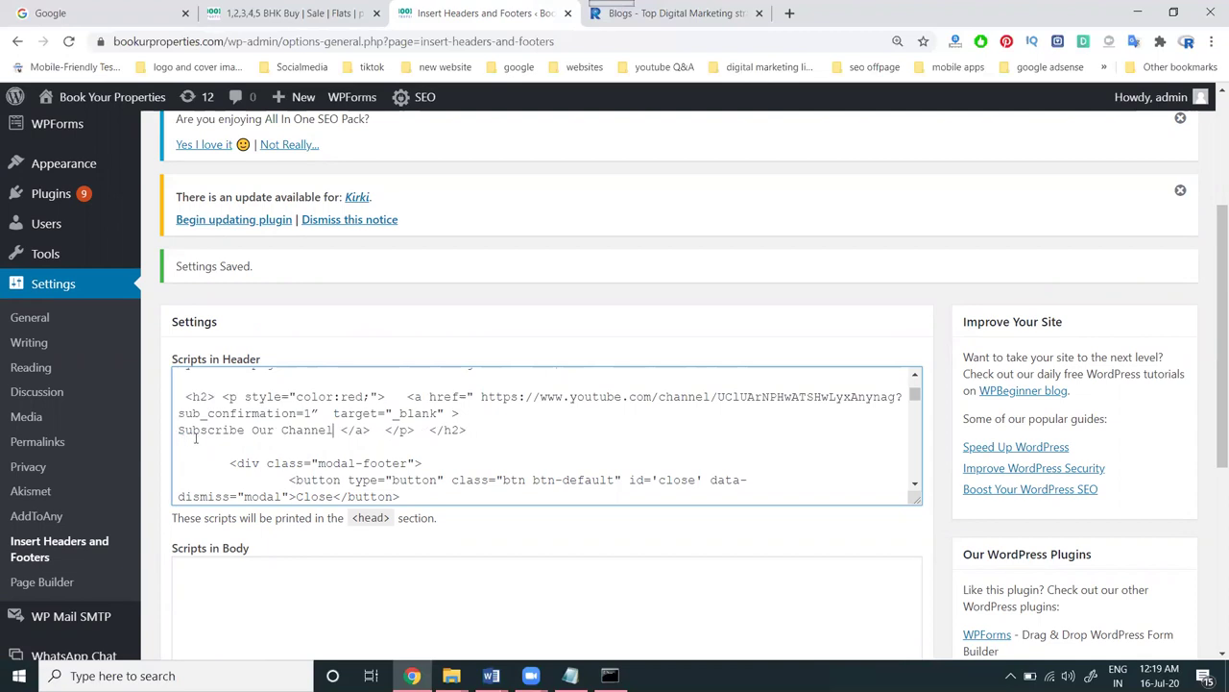
pyautogui.scroll(2, 300, 439)
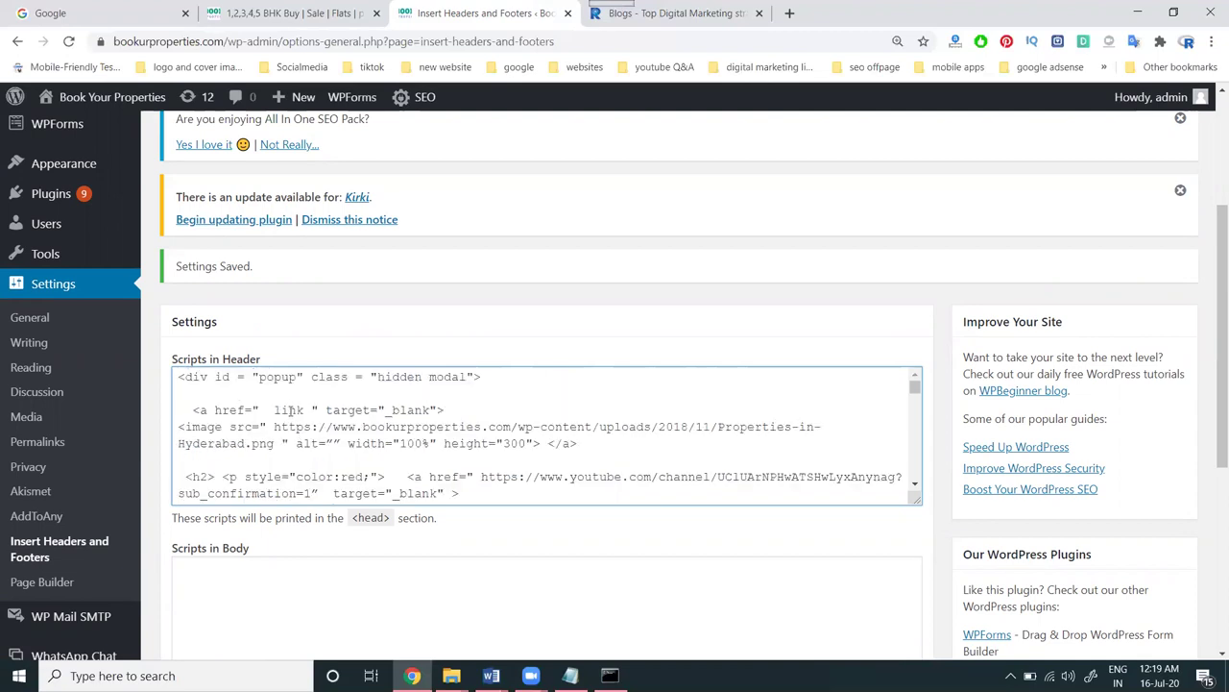
pyautogui.click(289, 12)
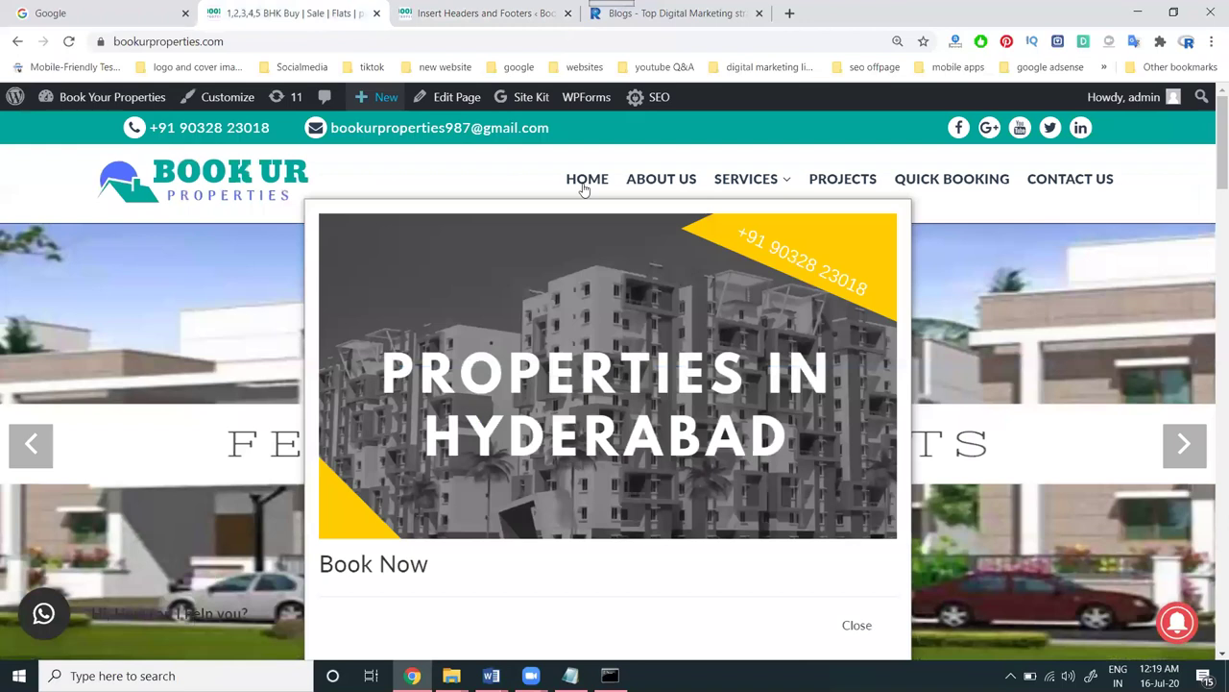
# Step: Open the Projects page in a new tab and copy its address
pyautogui.middleClick(841, 180)
pyautogui.click(452, 13)
pyautogui.click(402, 42)
pyautogui.hotkey('ctrl', 'c')
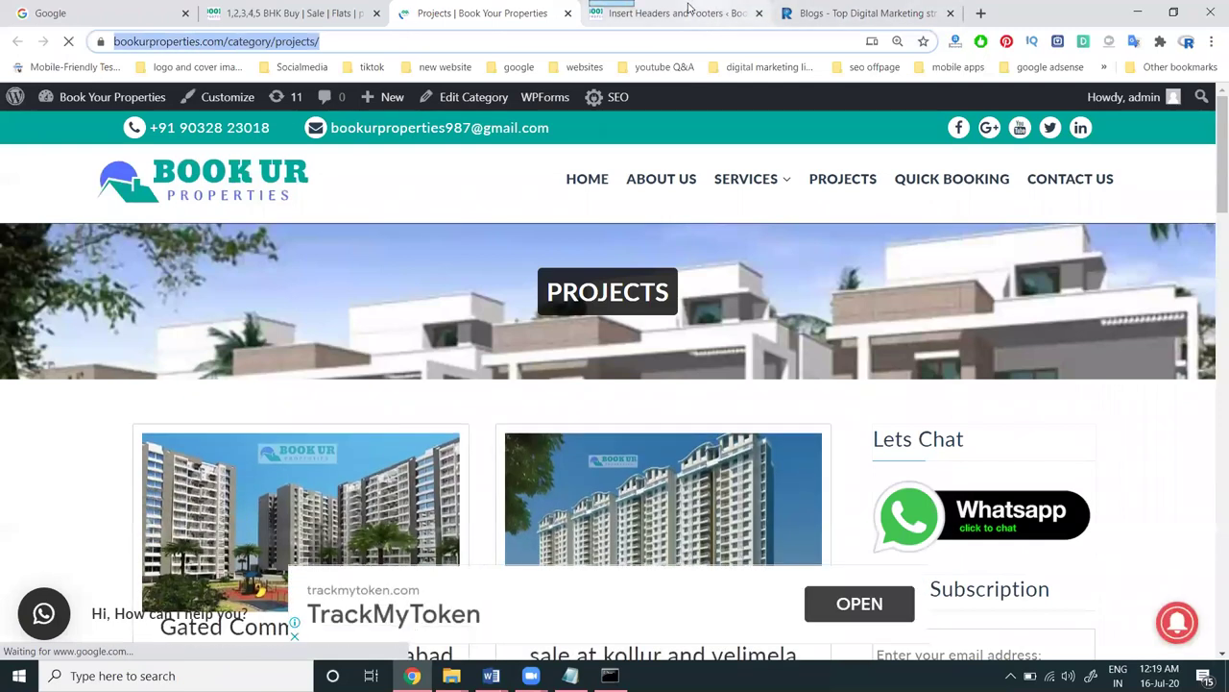
pyautogui.hotkey('ctrl', 'Tab')
# Step: Replace the 'link' placeholder in Scripts in Header with the Projects URL and save
pyautogui.doubleClick(290, 408)
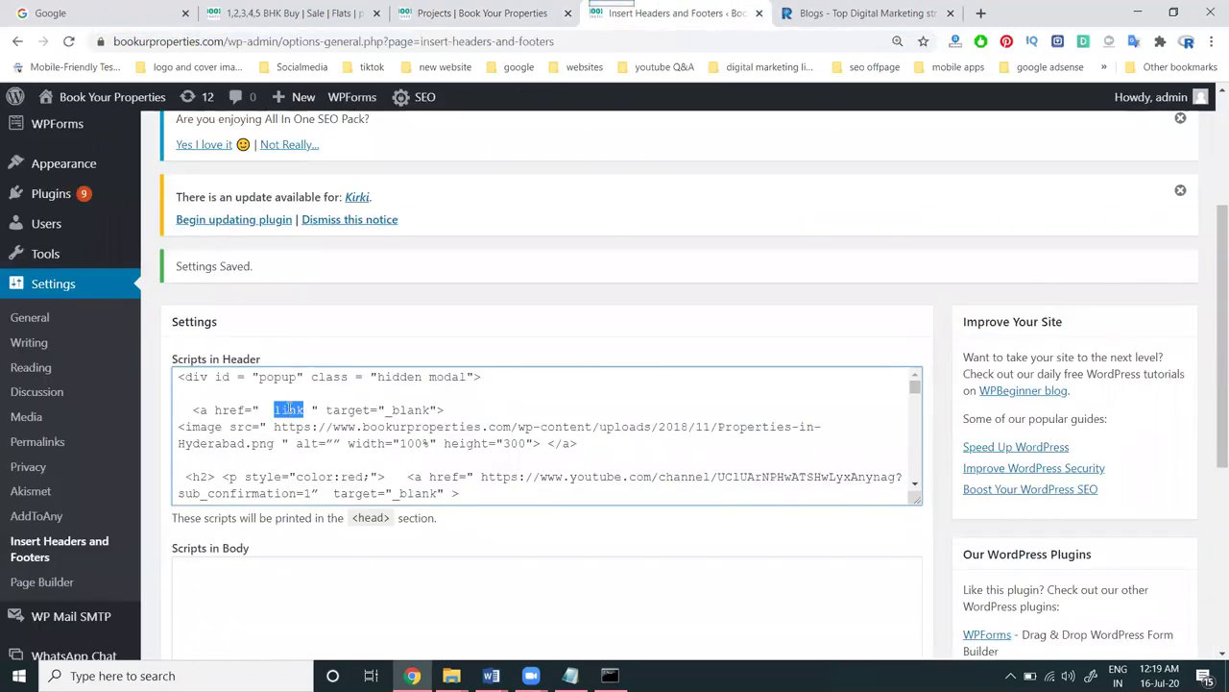
pyautogui.hotkey('ctrl', 'v')
pyautogui.scroll(-5, 330, 393)
pyautogui.scroll(-10, 328, 391)
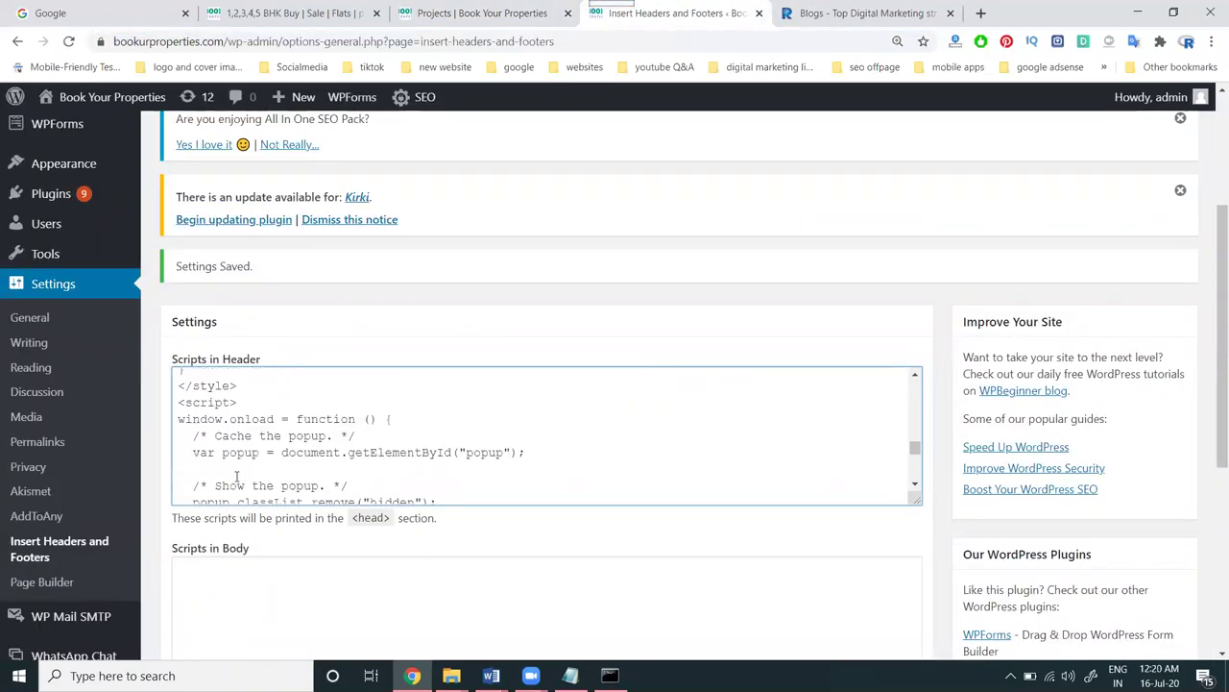
pyautogui.click(189, 534)
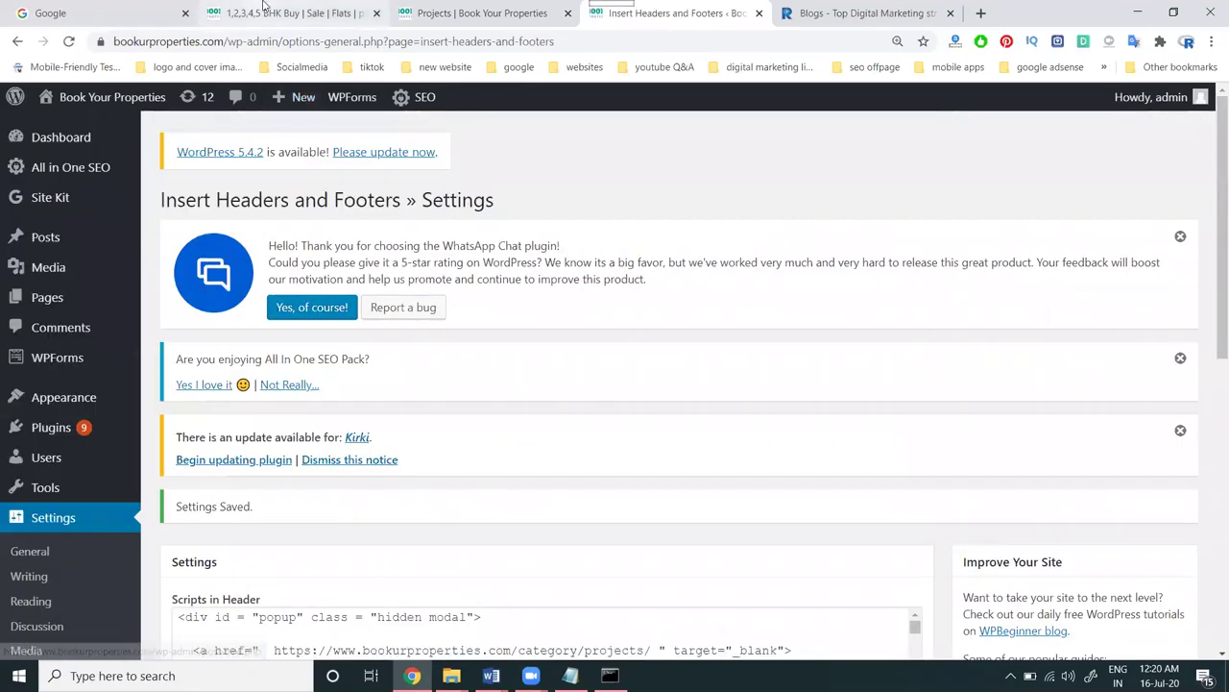
# Step: Reload the homepage and confirm the 'Subscribe Our Channel' caption opens the YouTube channel
pyautogui.click(266, 9)
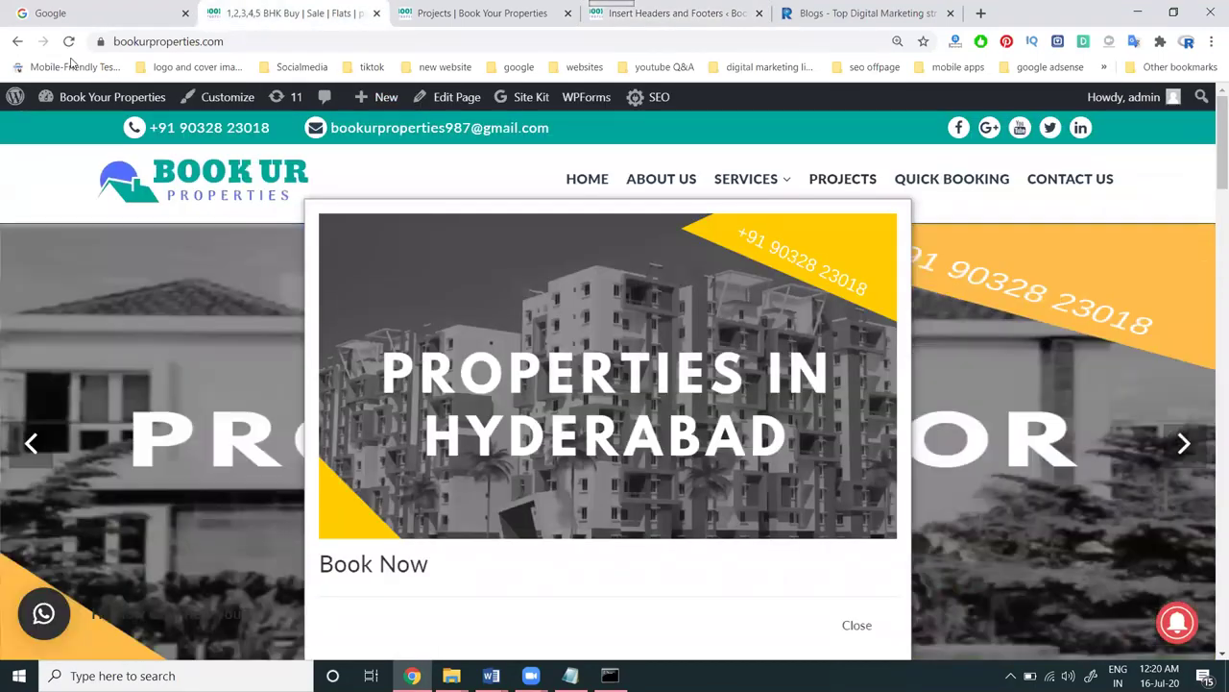
pyautogui.click(68, 42)
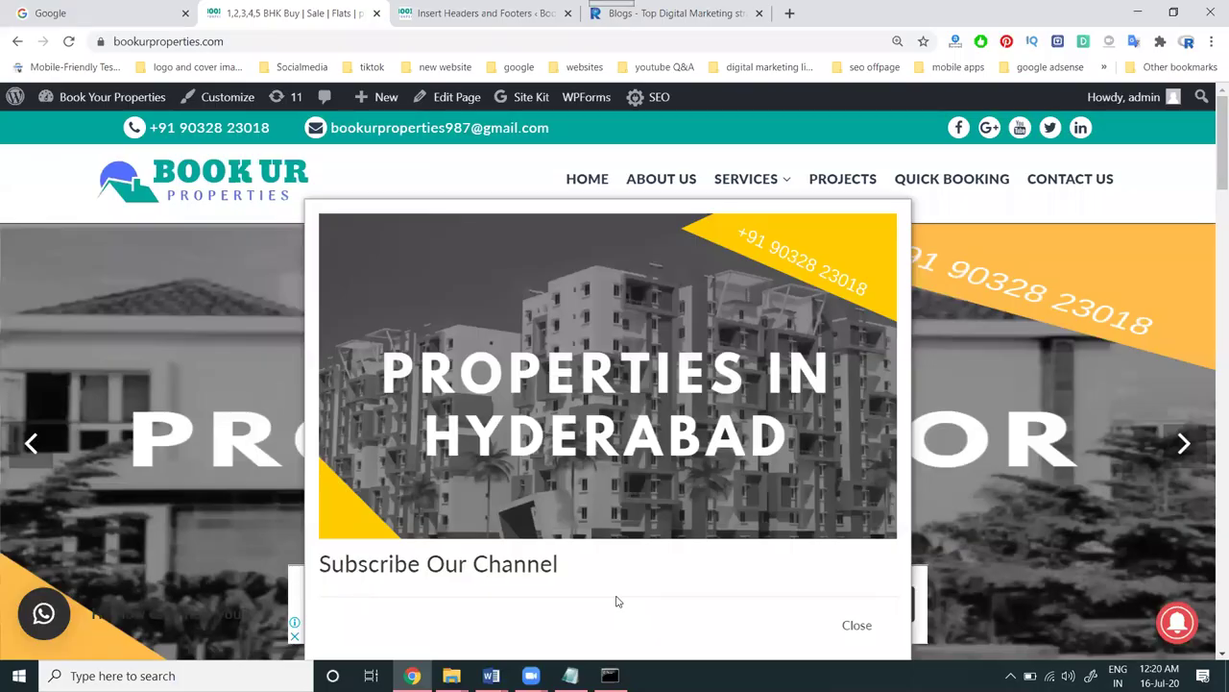
pyautogui.click(617, 602)
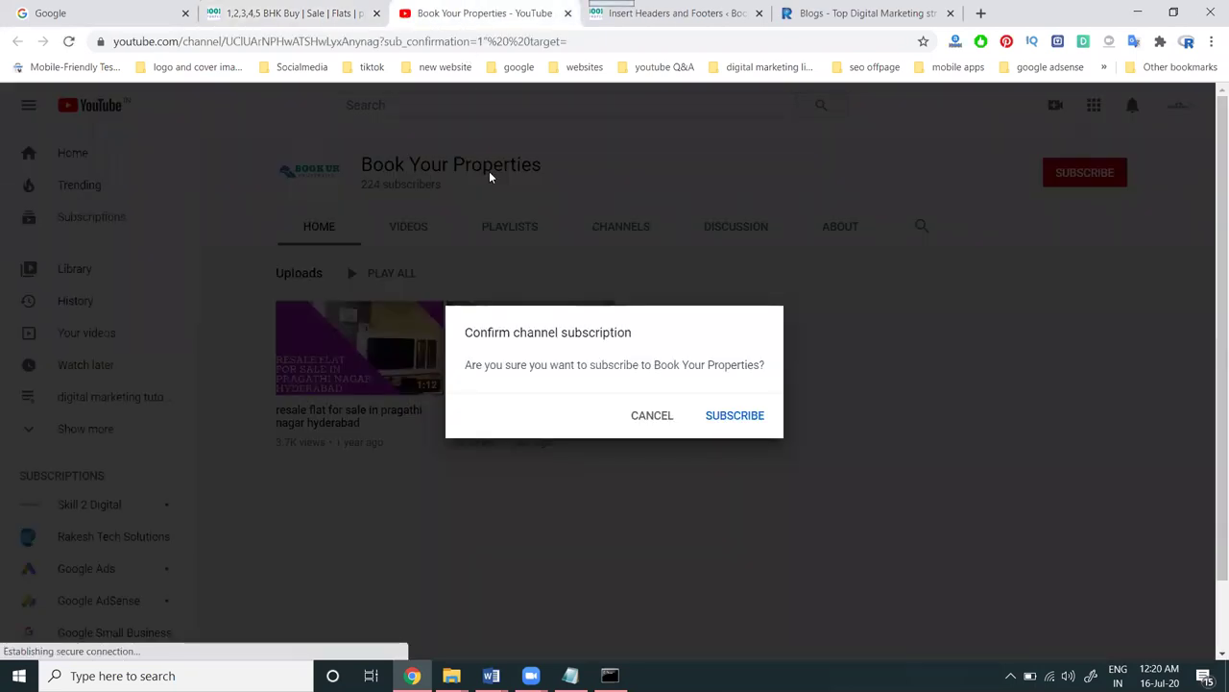
pyautogui.click(568, 13)
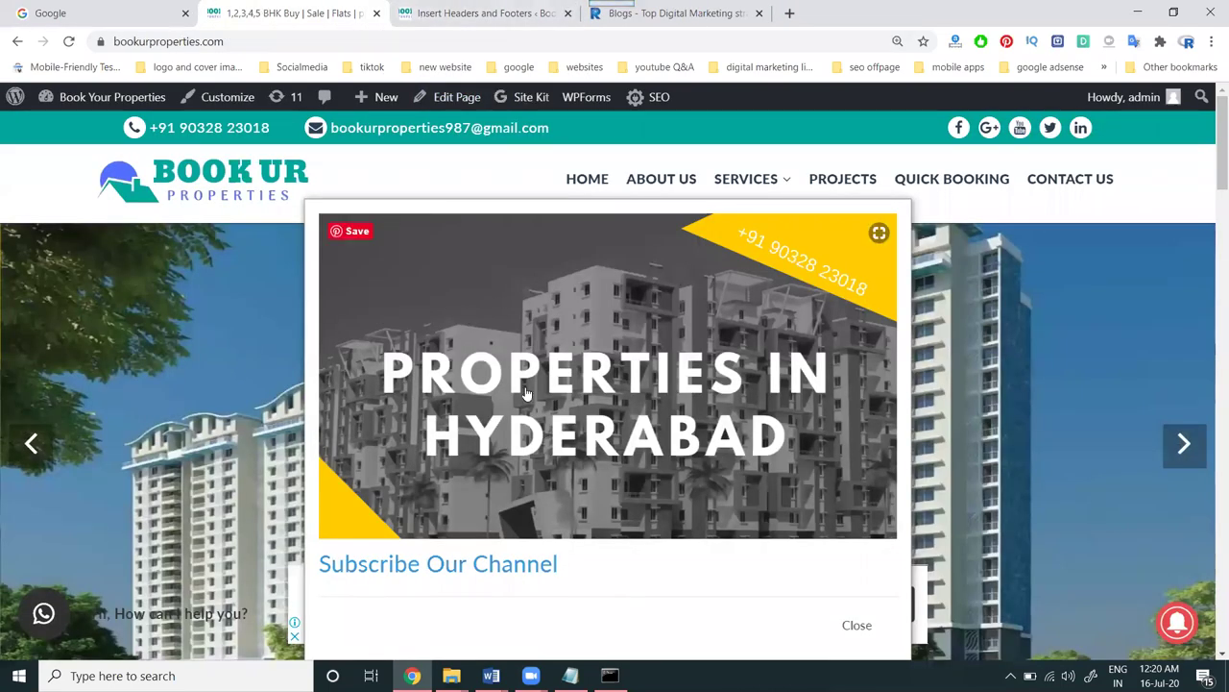
# Step: Confirm the popup image opens Projects, view the kollur gated community project, then return to header settings
pyautogui.scroll(-1, 526, 393)
pyautogui.click(565, 411)
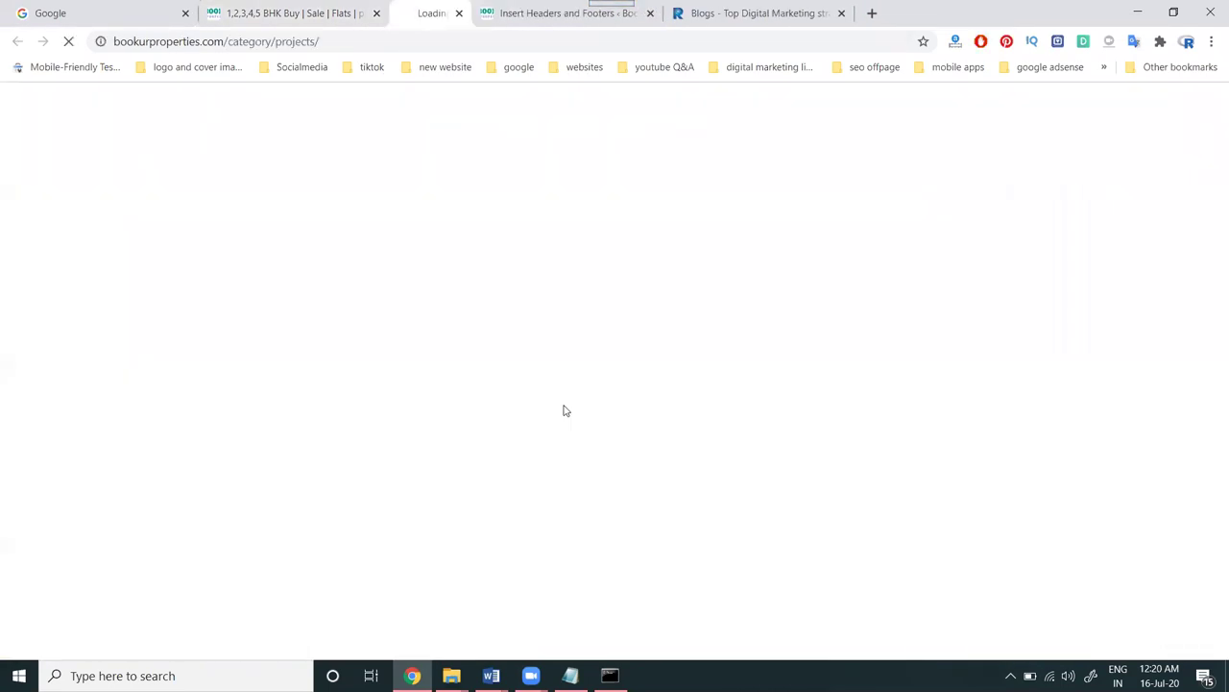
pyautogui.scroll(-5, 565, 411)
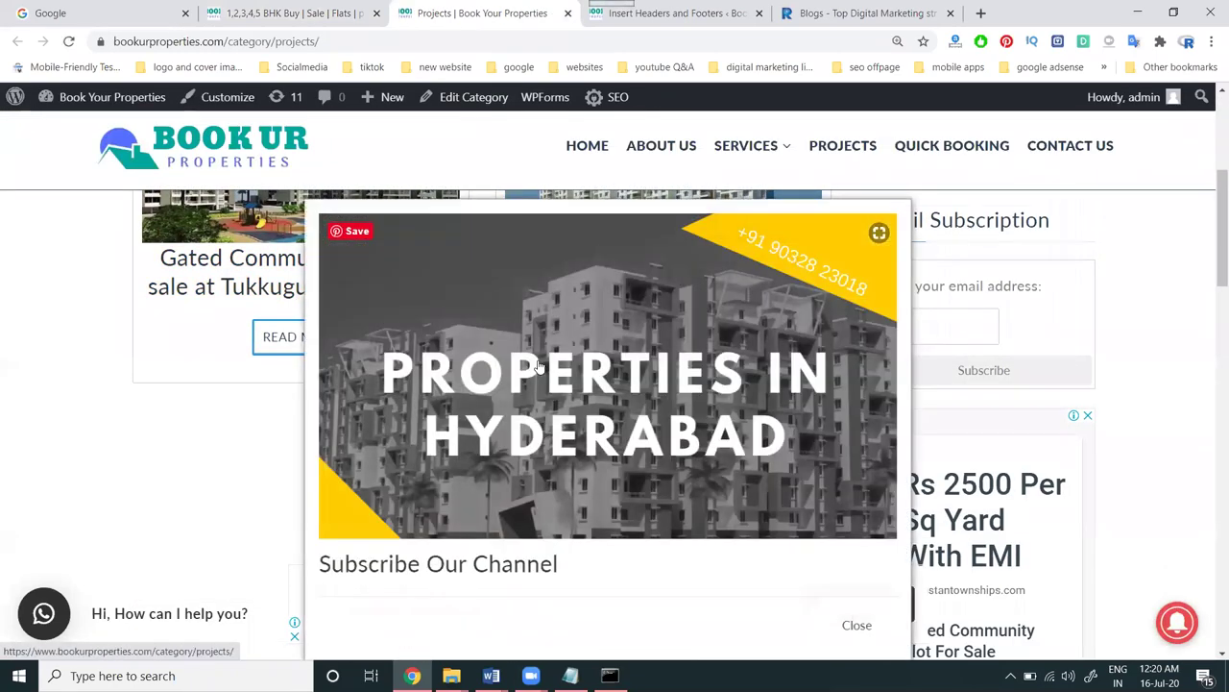
pyautogui.click(855, 627)
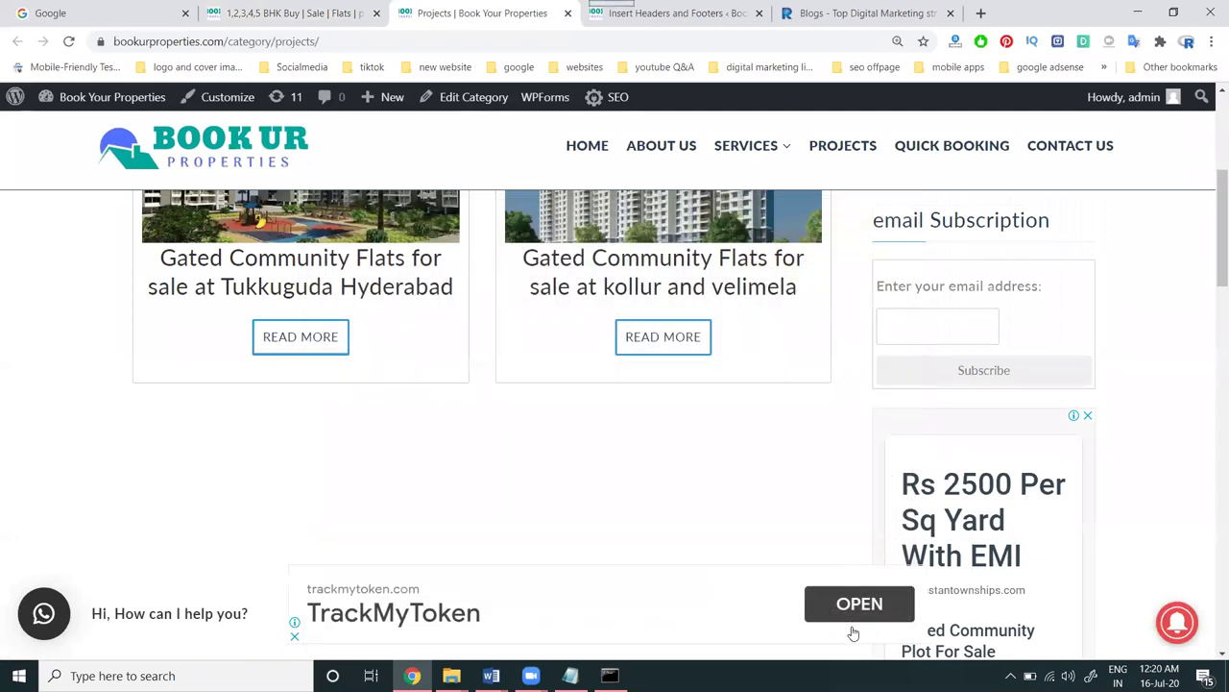
pyautogui.click(678, 347)
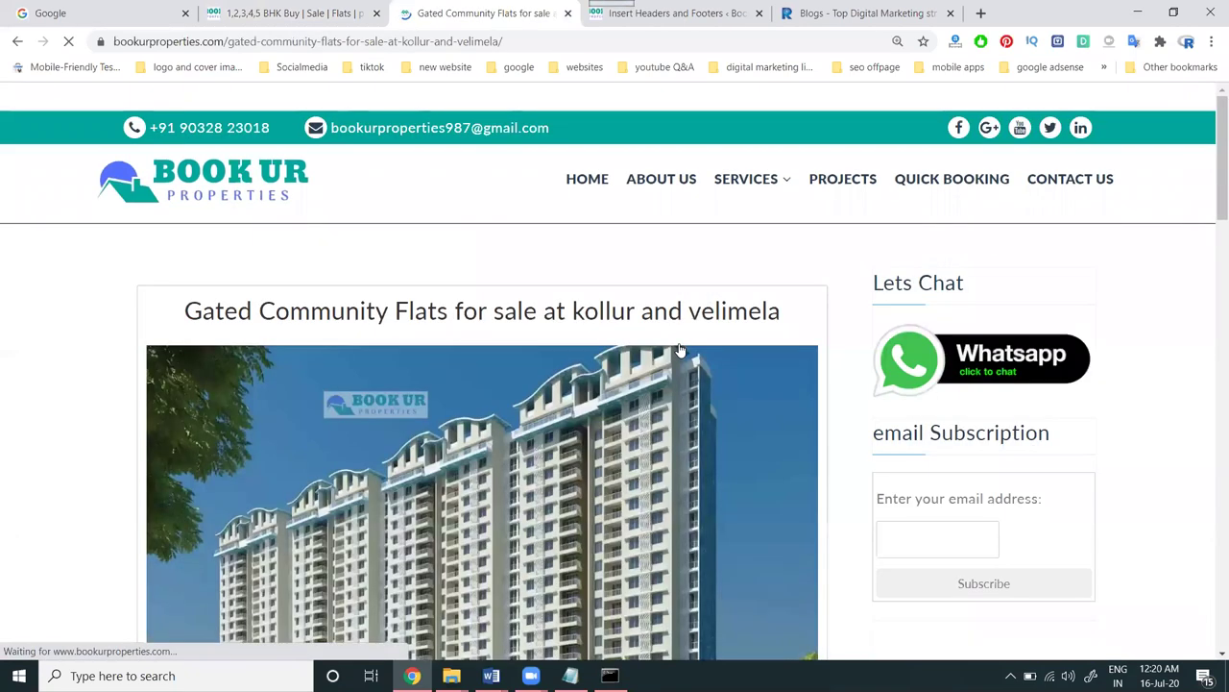
pyautogui.scroll(-2, 677, 350)
pyautogui.scroll(-4, 677, 342)
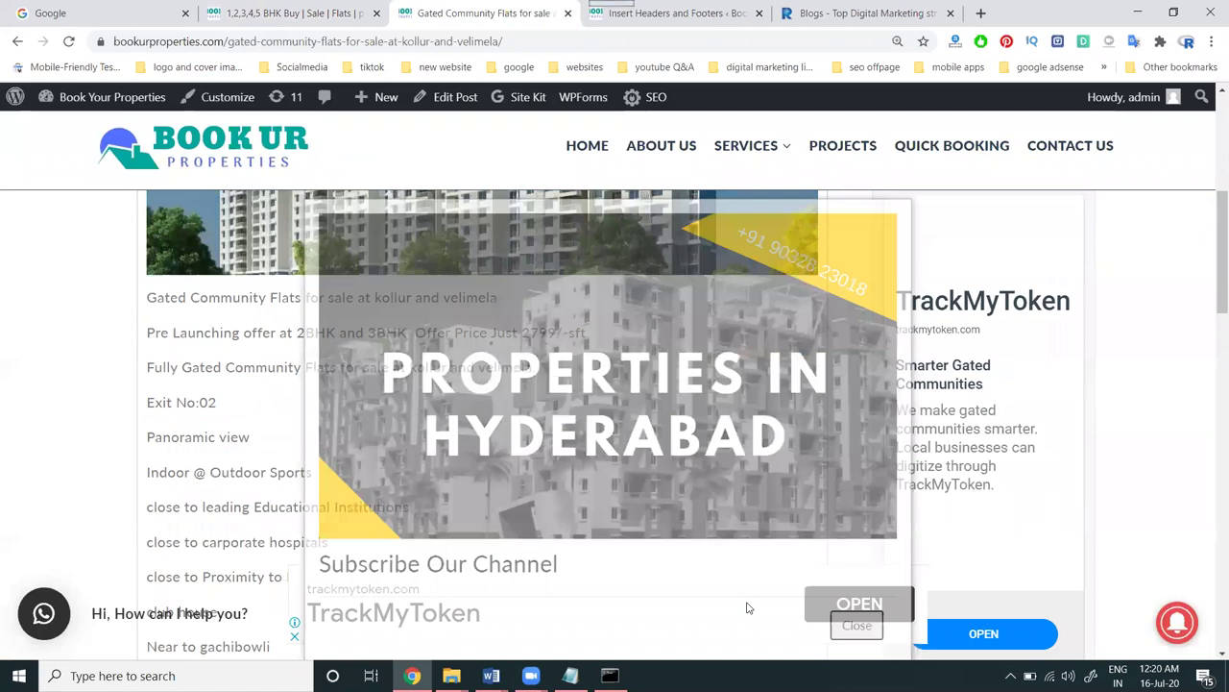
pyautogui.scroll(-2, 673, 350)
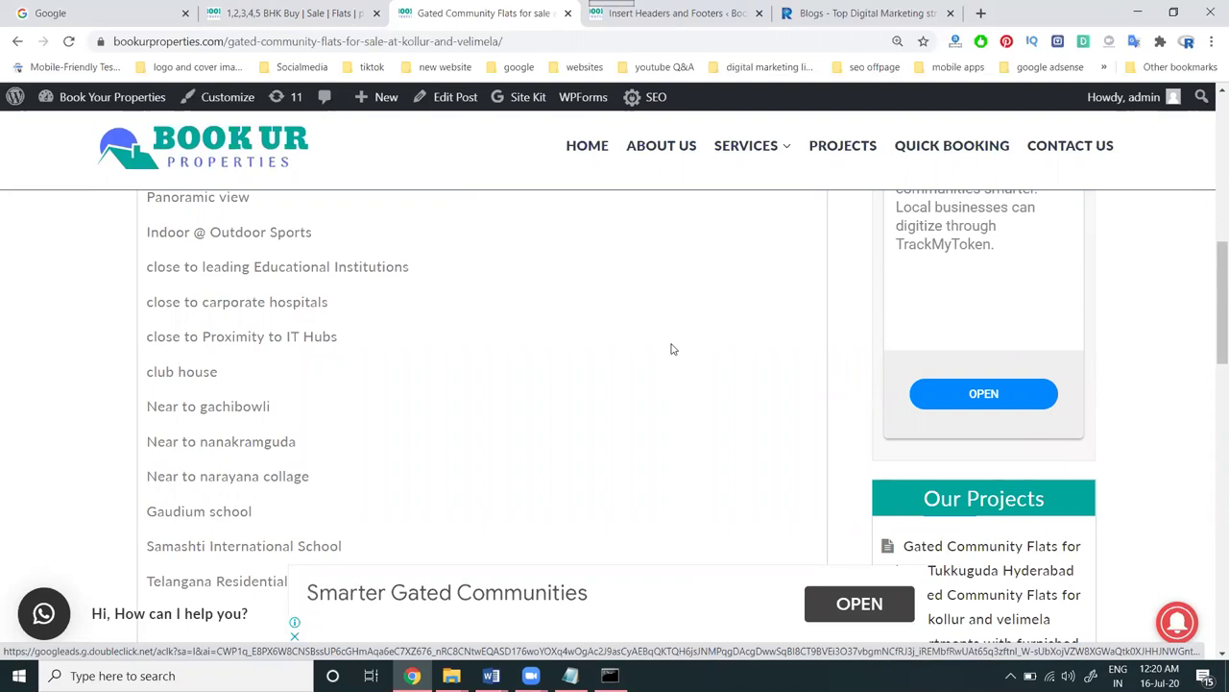
pyautogui.click(227, 17)
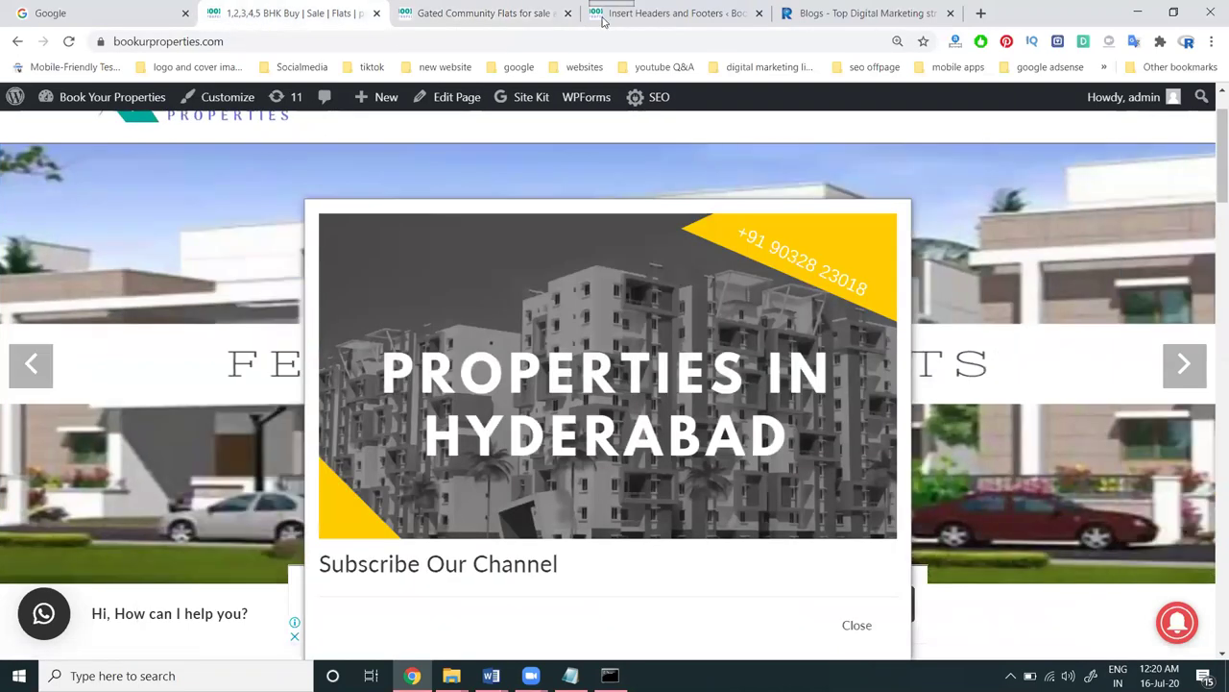
pyautogui.click(658, 14)
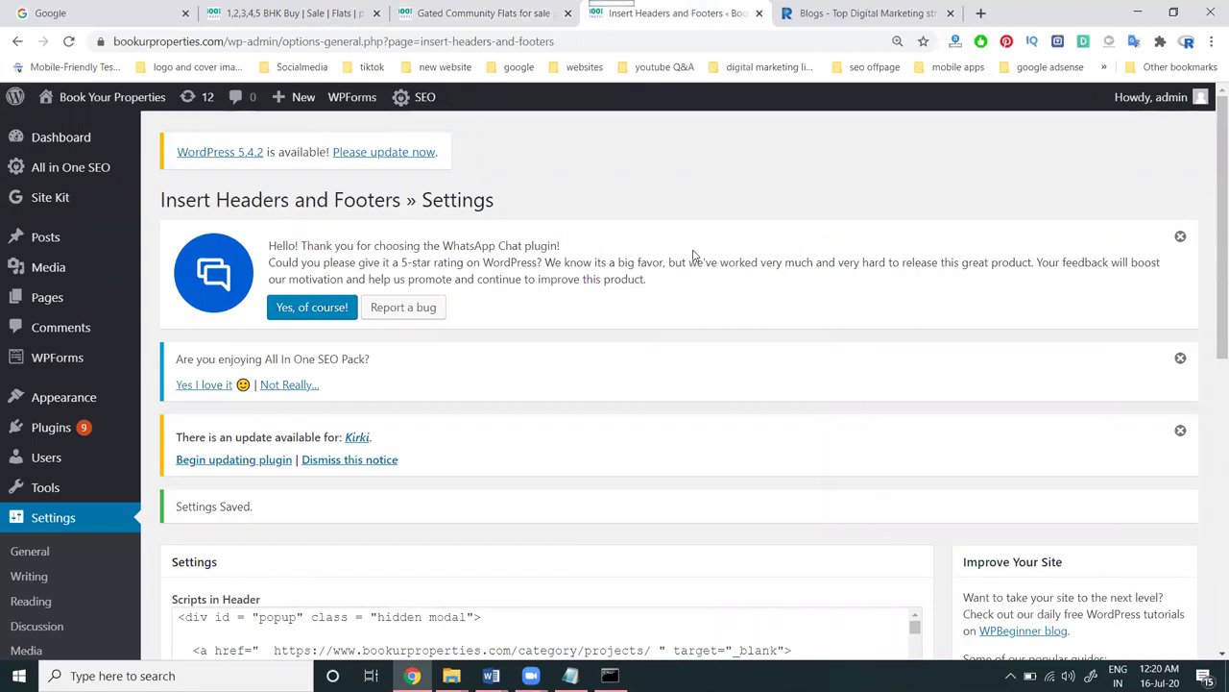
# Step: Glance at the popup code Word document, then view the Blogs tab and the popup homepage
pyautogui.scroll(-2, 643, 276)
pyautogui.moveTo(490, 675)
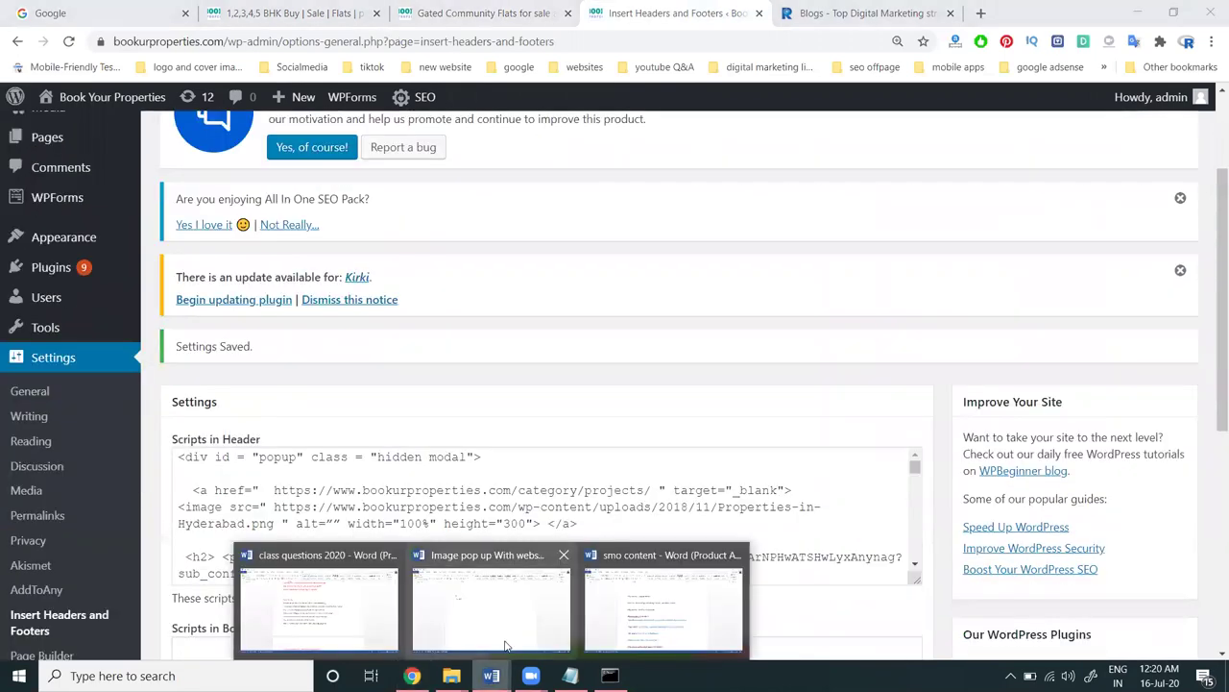
pyautogui.click(508, 629)
pyautogui.scroll(3, 531, 467)
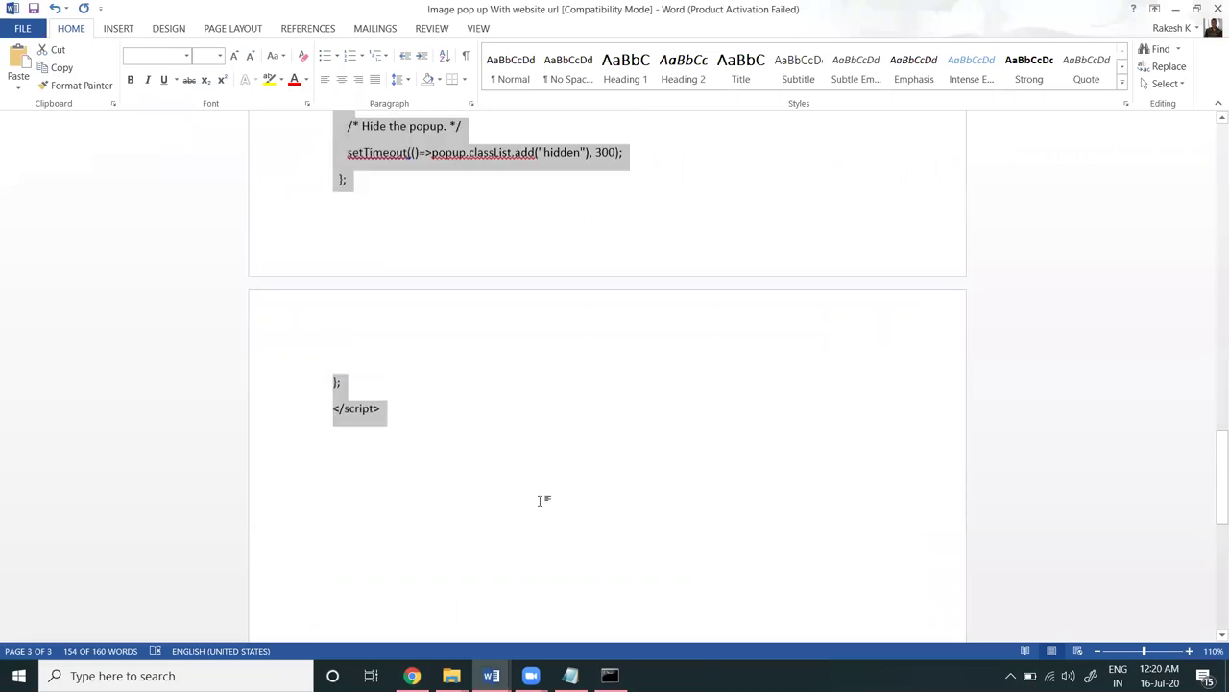
pyautogui.click(1175, 9)
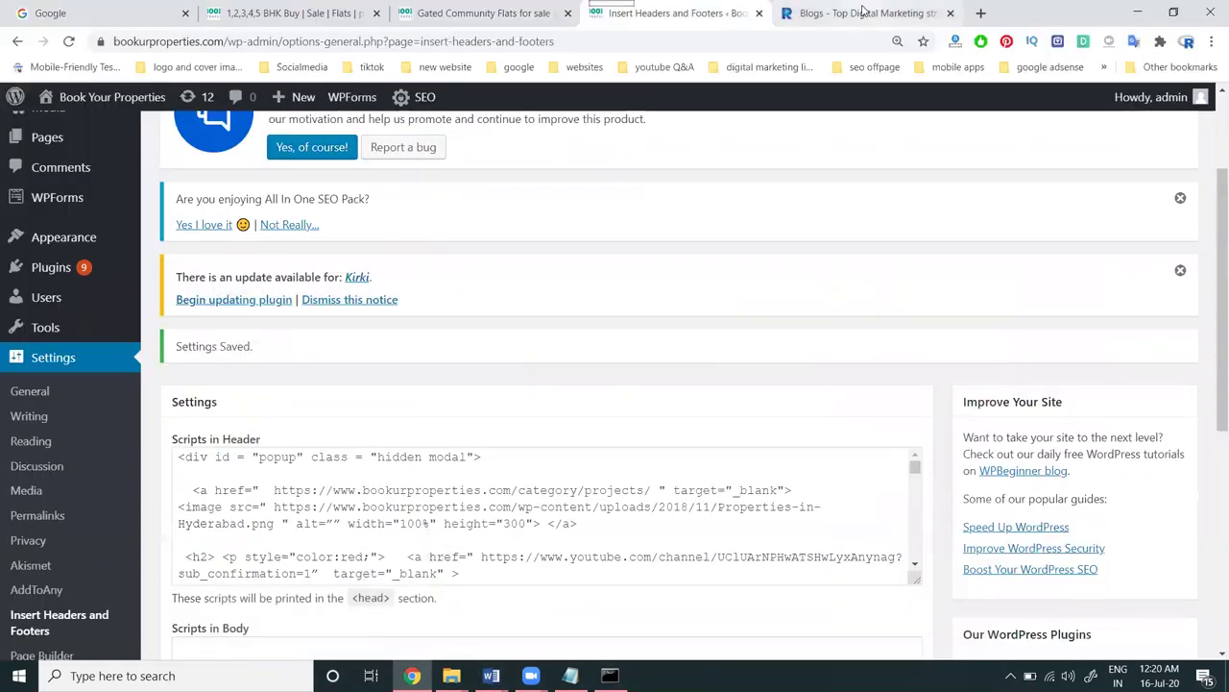
pyautogui.click(862, 12)
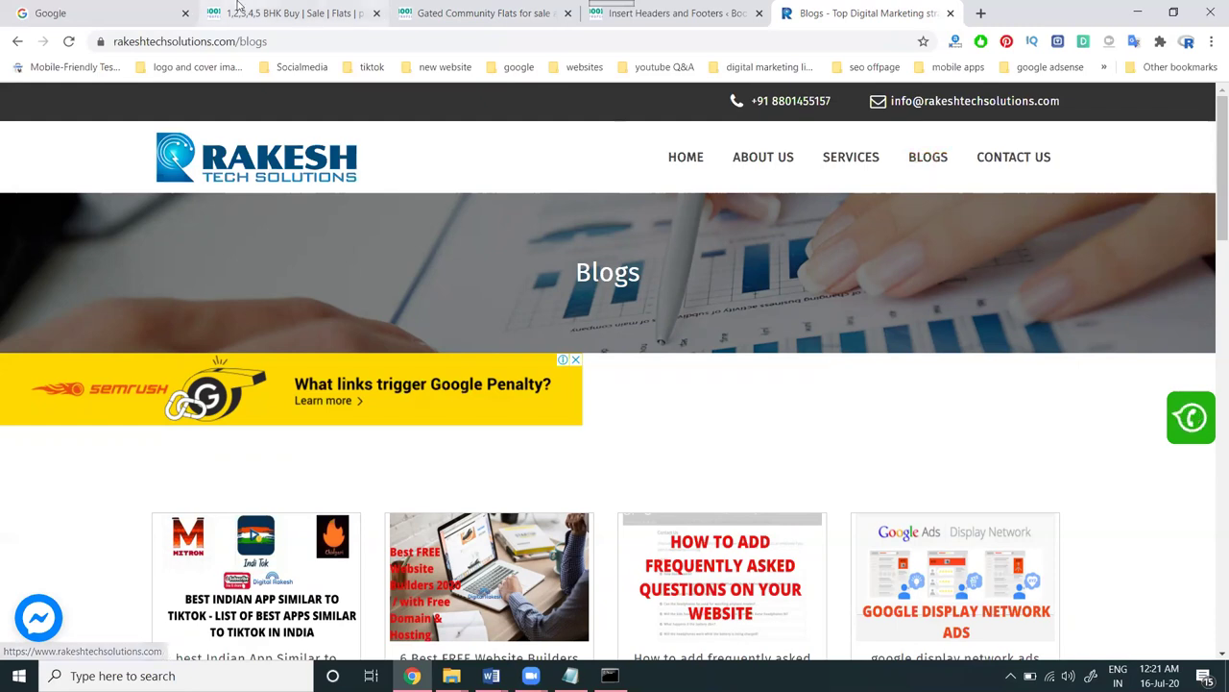
pyautogui.click(288, 14)
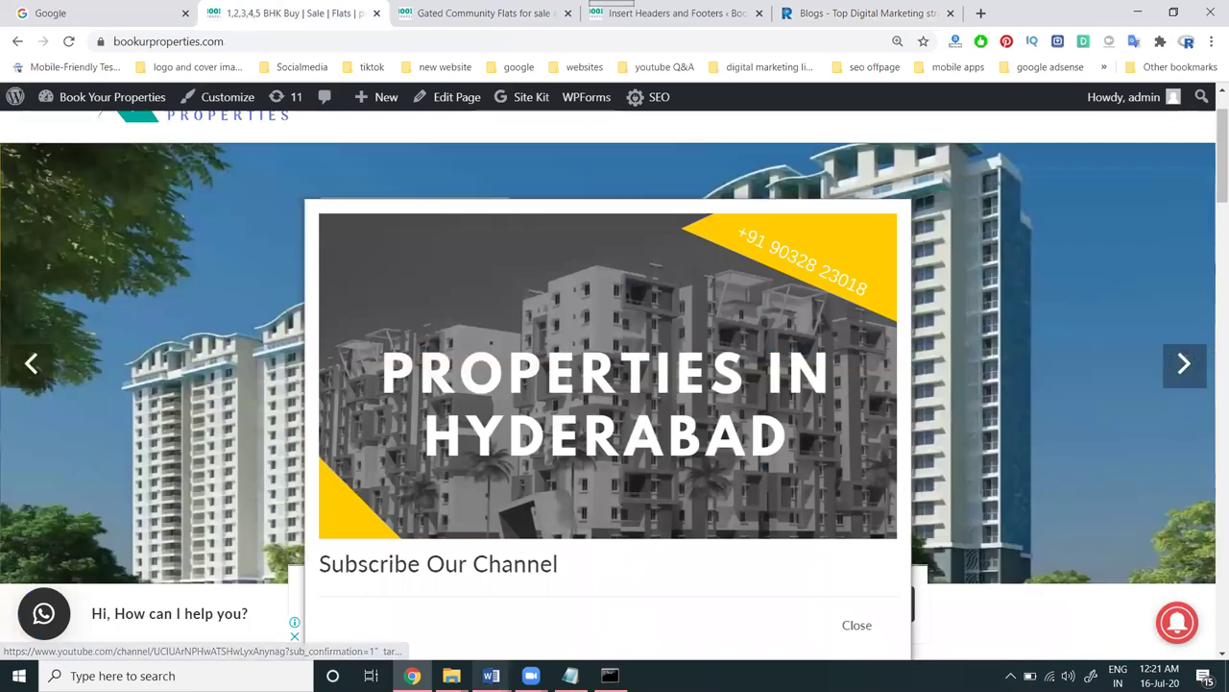
# Step: Scroll the popup code Word document back to its beginning
pyautogui.moveTo(491, 675)
pyautogui.click(504, 636)
pyautogui.scroll(10, 511, 482)
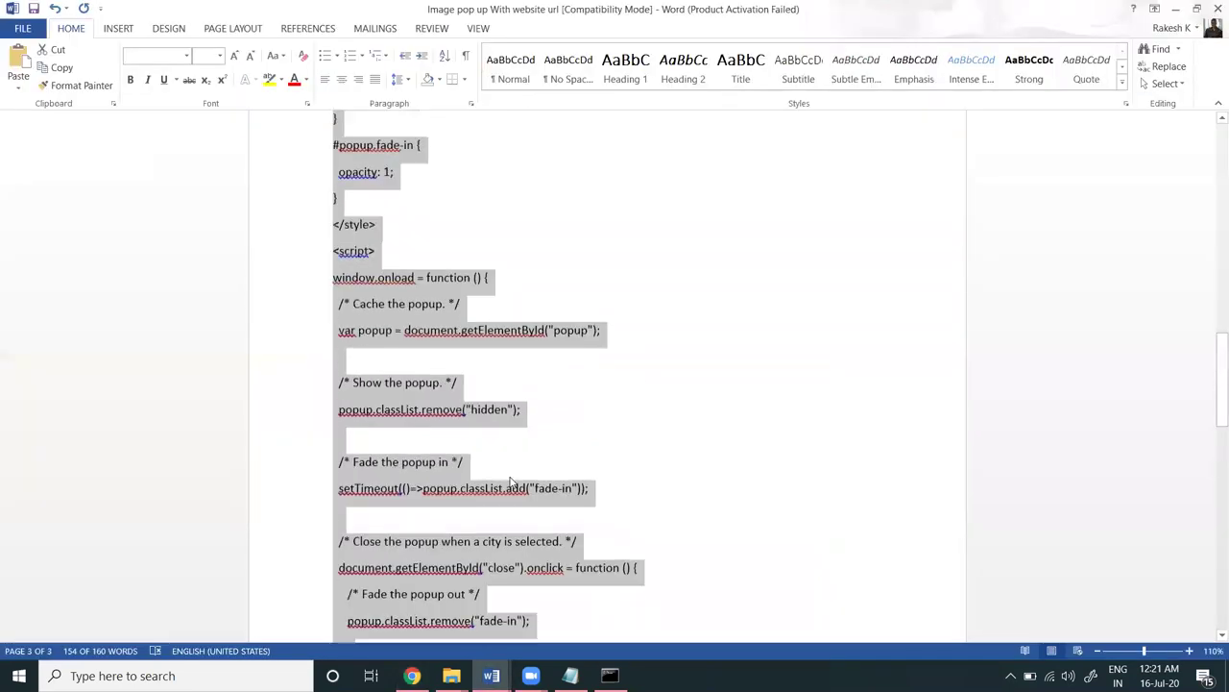
pyautogui.scroll(15, 511, 483)
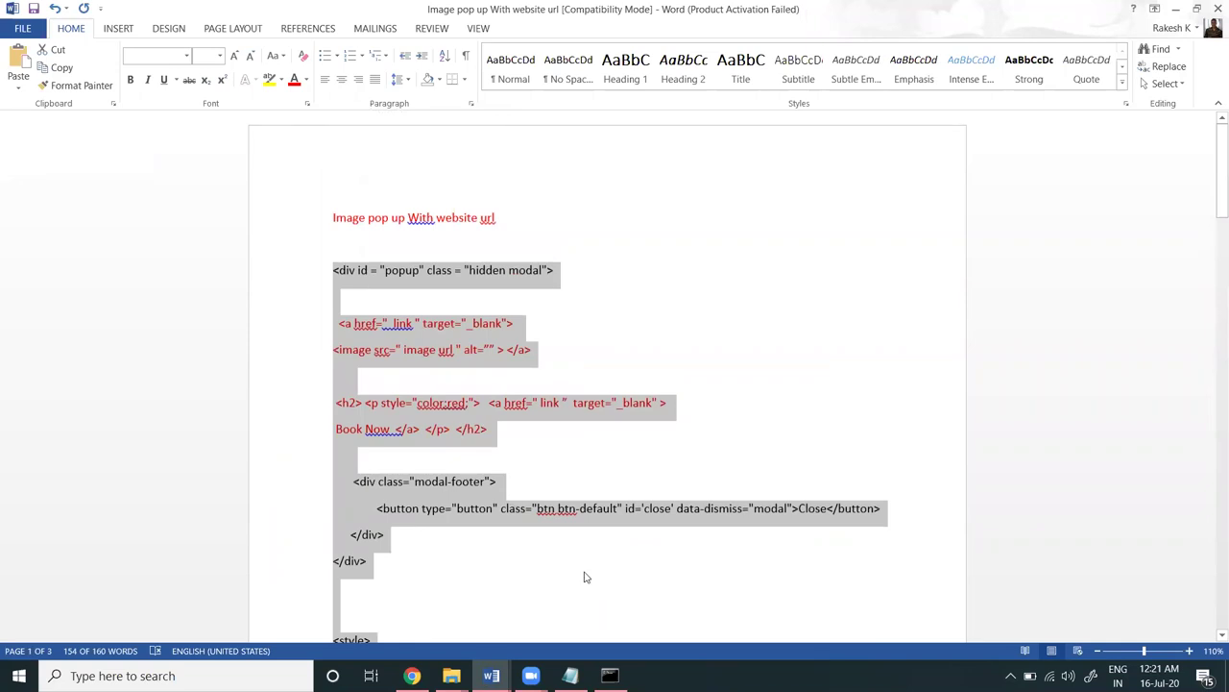
# Step: Load youtube.com/c/d in a new browser tab
pyautogui.hotkey('alt', 'Tab')
pyautogui.click(980, 13)
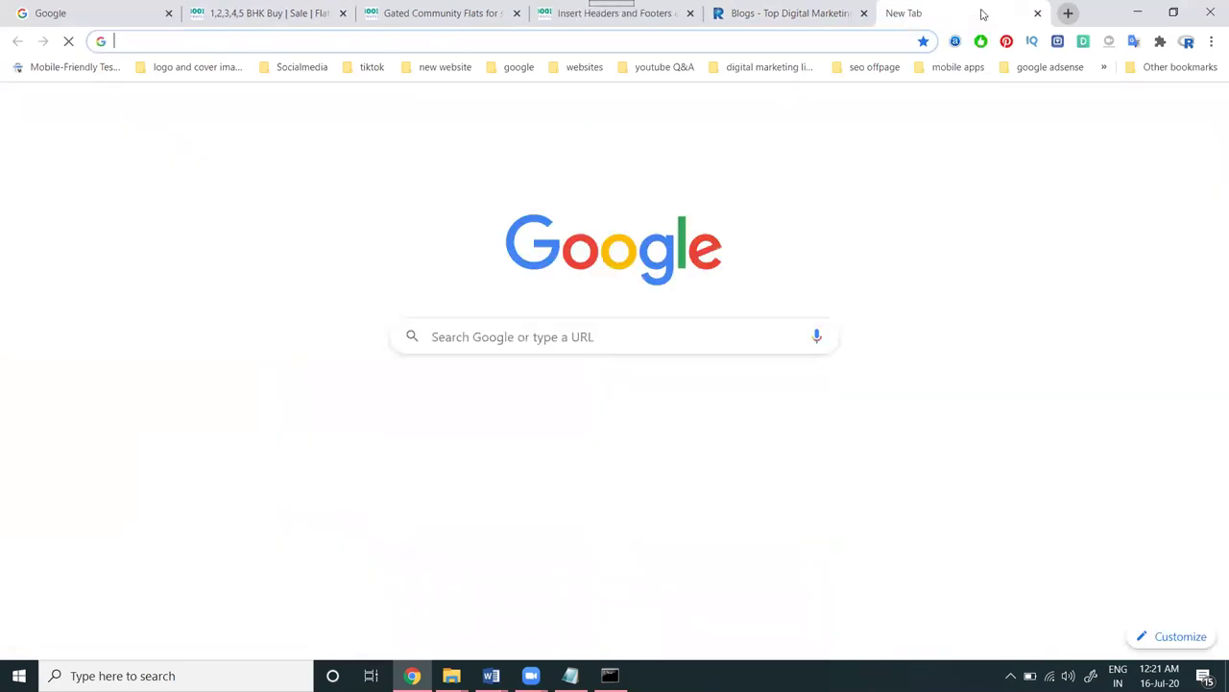
pyautogui.write('youtube.com/c/digitalrakeshrts')
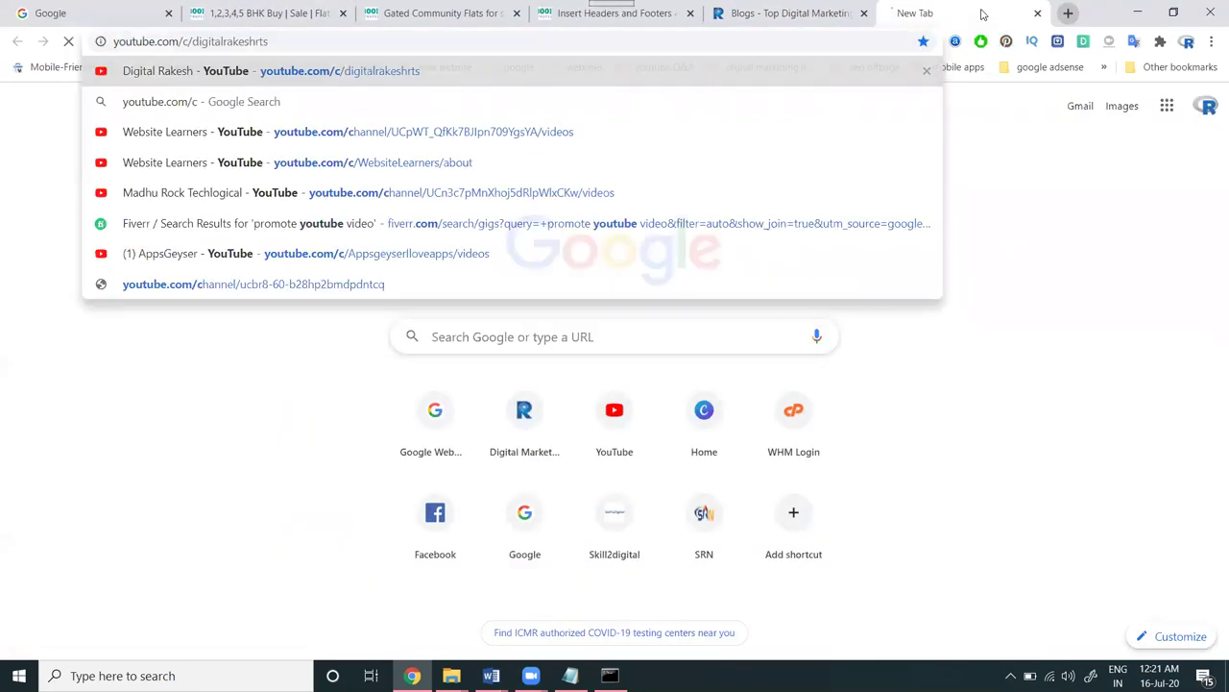
pyautogui.press('Return')
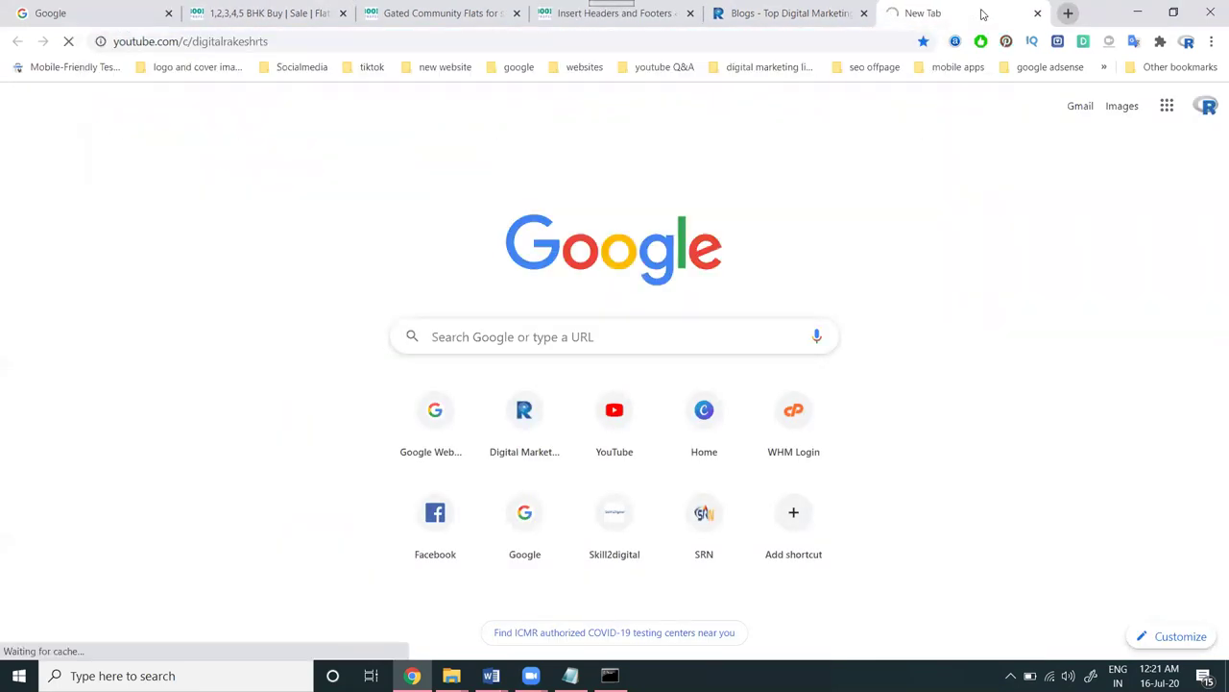